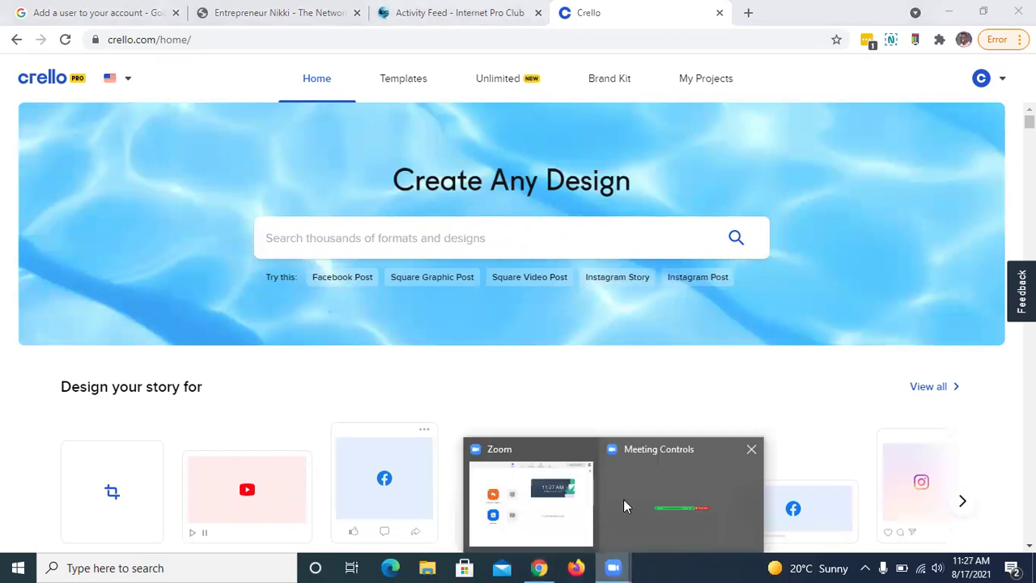
{"action": "left_click", "coordinate": [620, 505]}
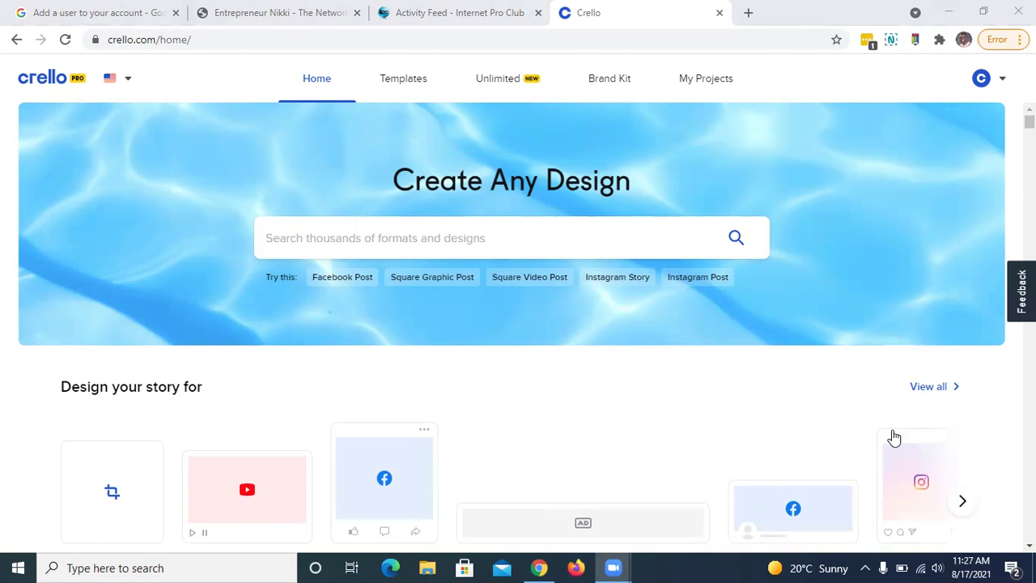
{"action": "left_click", "coordinate": [690, 267]}
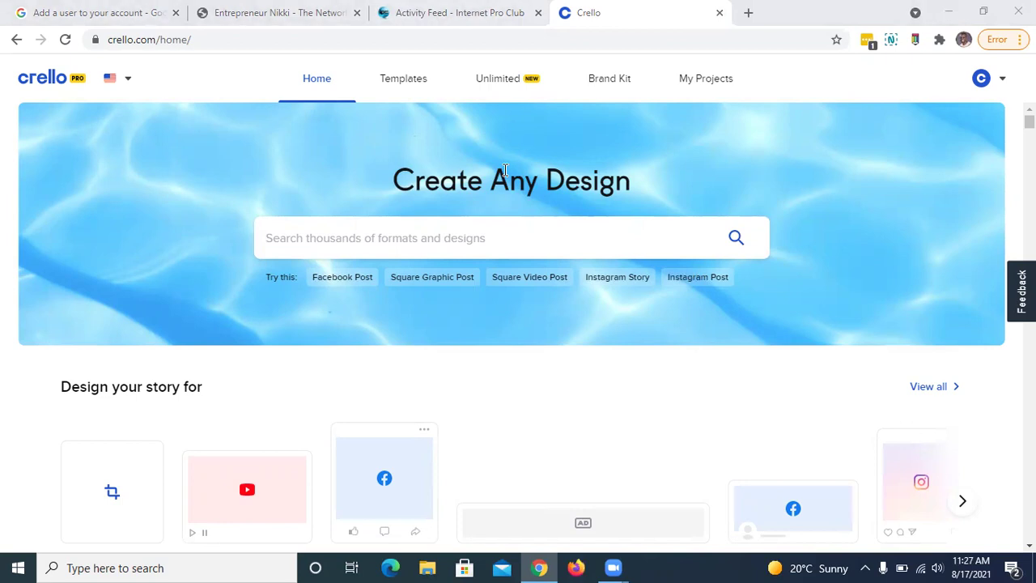
- Examine the featured images and excerpts of the posts on the Entrepreneur Nikki blog
{"action": "left_click", "coordinate": [298, 12]}
{"action": "scroll", "coordinate": [251, 251], "scroll_direction": "down", "scroll_amount": 2}
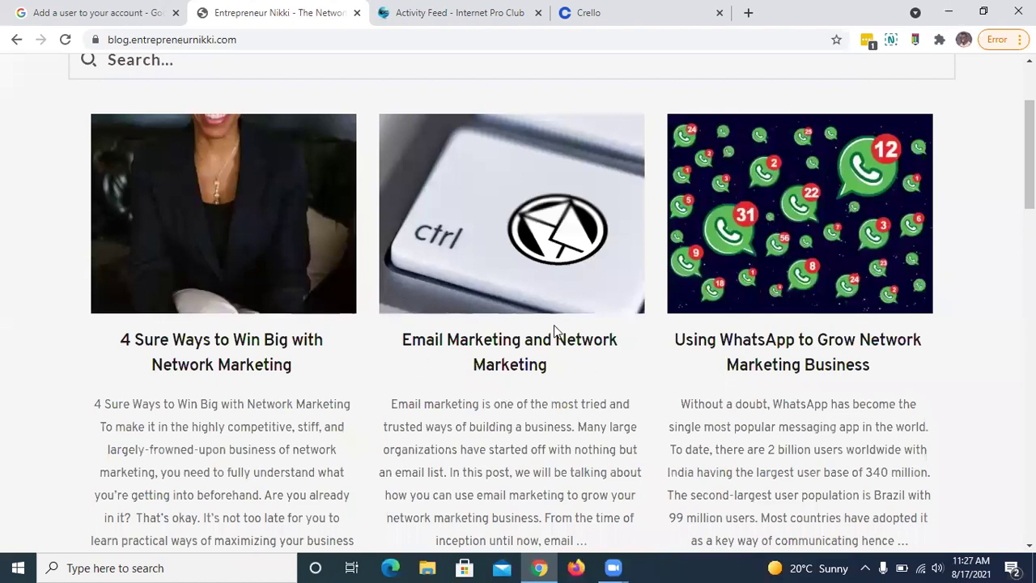
{"action": "scroll", "coordinate": [518, 332], "scroll_direction": "up", "scroll_amount": 1}
{"action": "scroll", "coordinate": [710, 354], "scroll_direction": "down", "scroll_amount": 2}
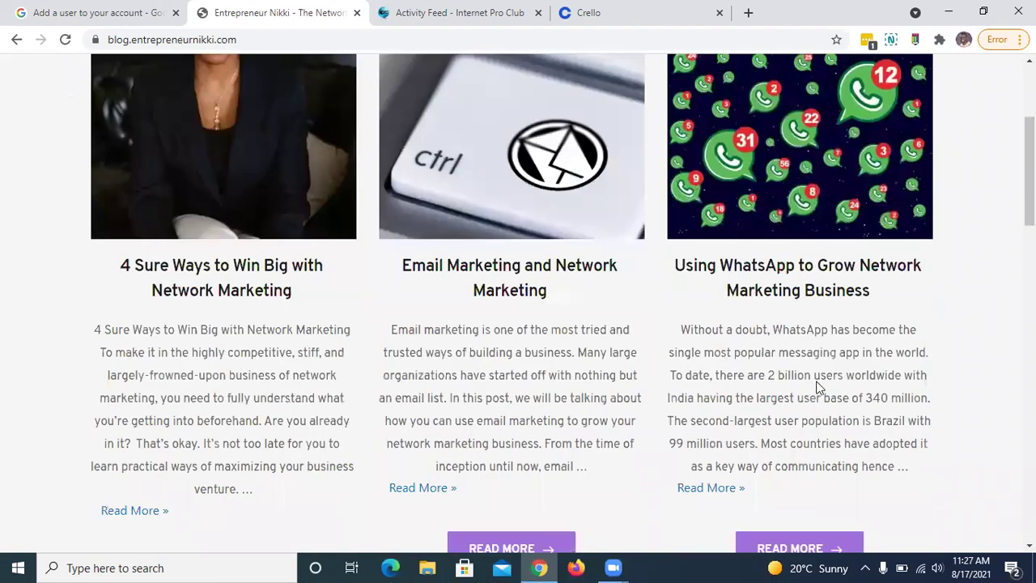
{"action": "scroll", "coordinate": [323, 321], "scroll_direction": "down", "scroll_amount": 2}
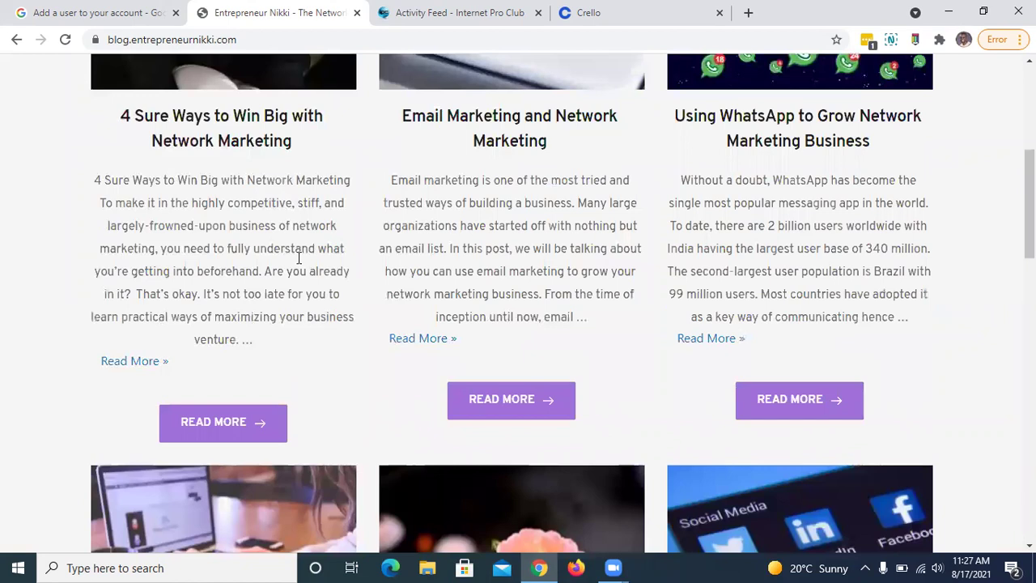
{"action": "scroll", "coordinate": [262, 259], "scroll_direction": "up", "scroll_amount": 4}
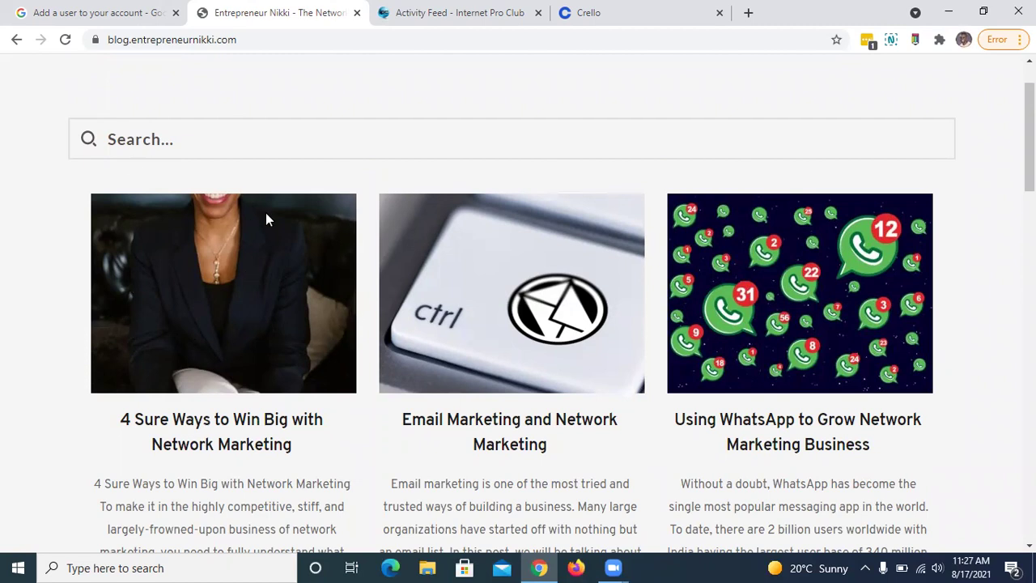
- Examine the post images in the Internet Pro Club activity feed
{"action": "left_click", "coordinate": [447, 10]}
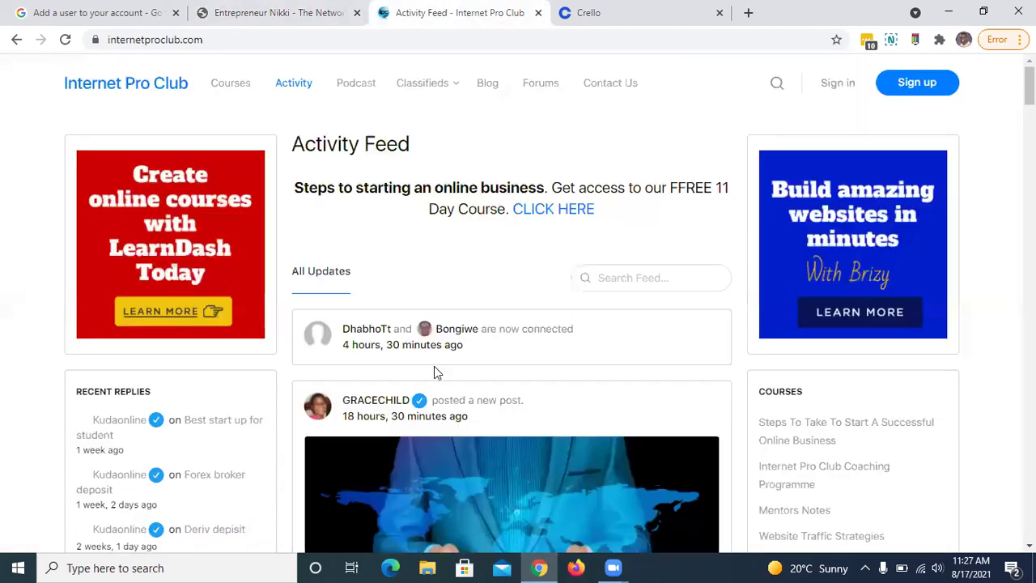
{"action": "scroll", "coordinate": [438, 378], "scroll_direction": "down", "scroll_amount": 3}
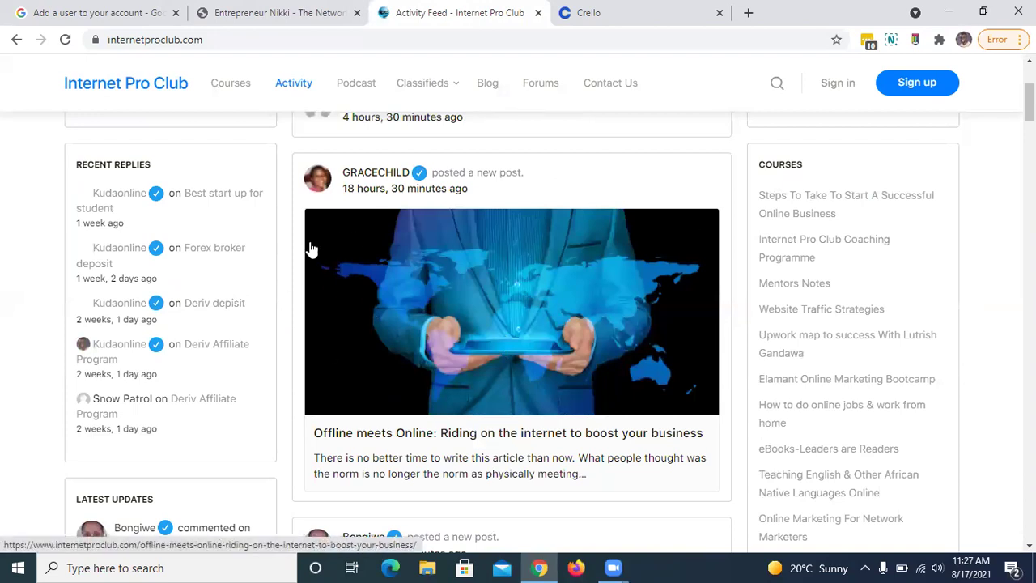
{"action": "scroll", "coordinate": [540, 358], "scroll_direction": "down", "scroll_amount": 2}
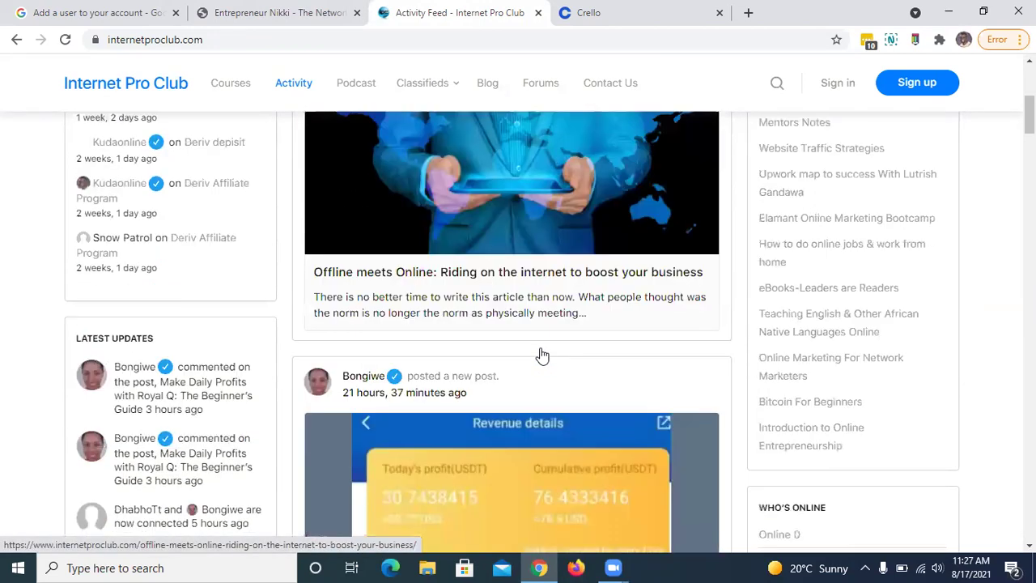
{"action": "scroll", "coordinate": [535, 355], "scroll_direction": "down", "scroll_amount": 5}
{"action": "scroll", "coordinate": [335, 338], "scroll_direction": "up", "scroll_amount": 1}
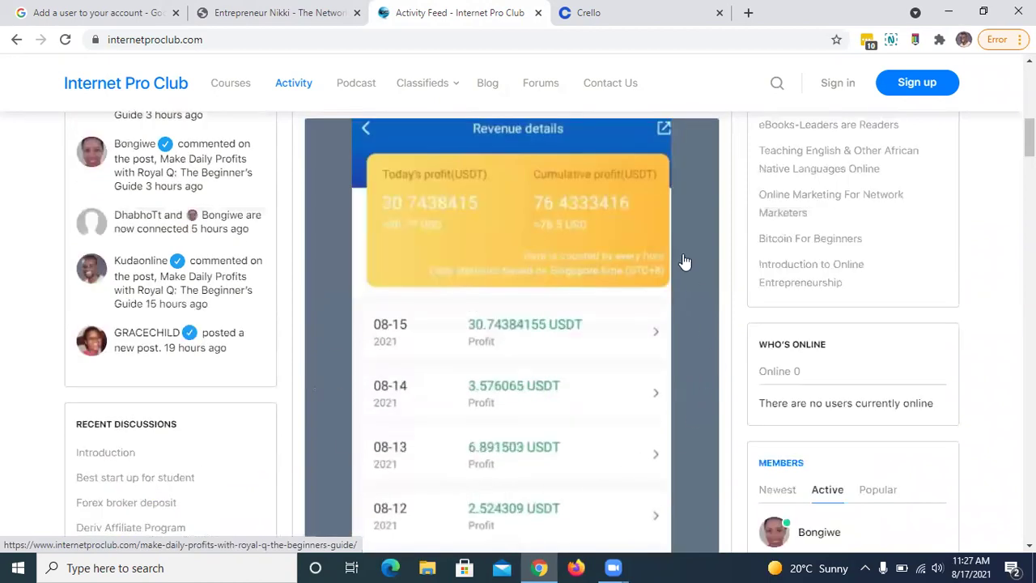
{"action": "scroll", "coordinate": [335, 422], "scroll_direction": "down", "scroll_amount": 3}
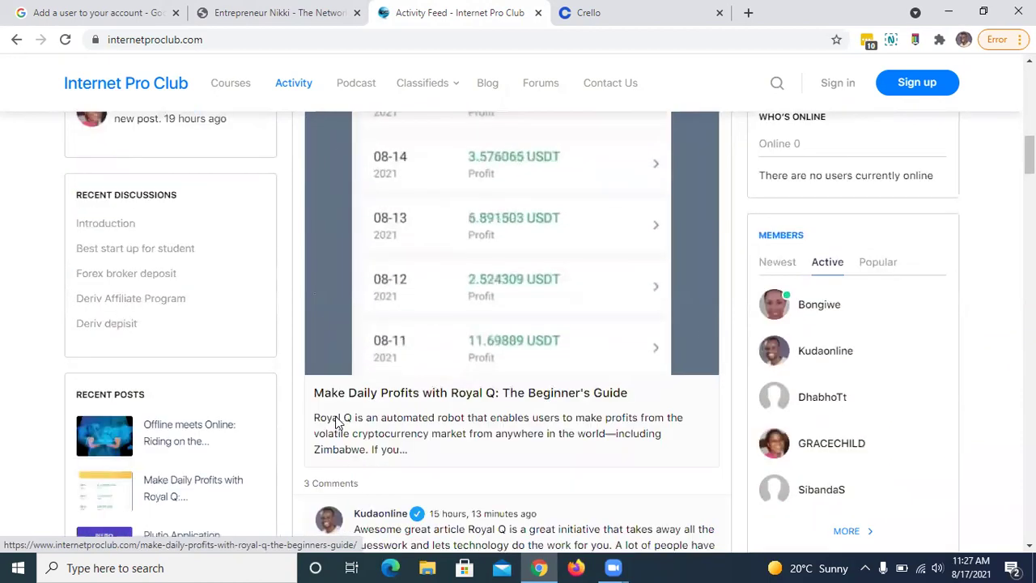
{"action": "scroll", "coordinate": [335, 422], "scroll_direction": "up", "scroll_amount": 5}
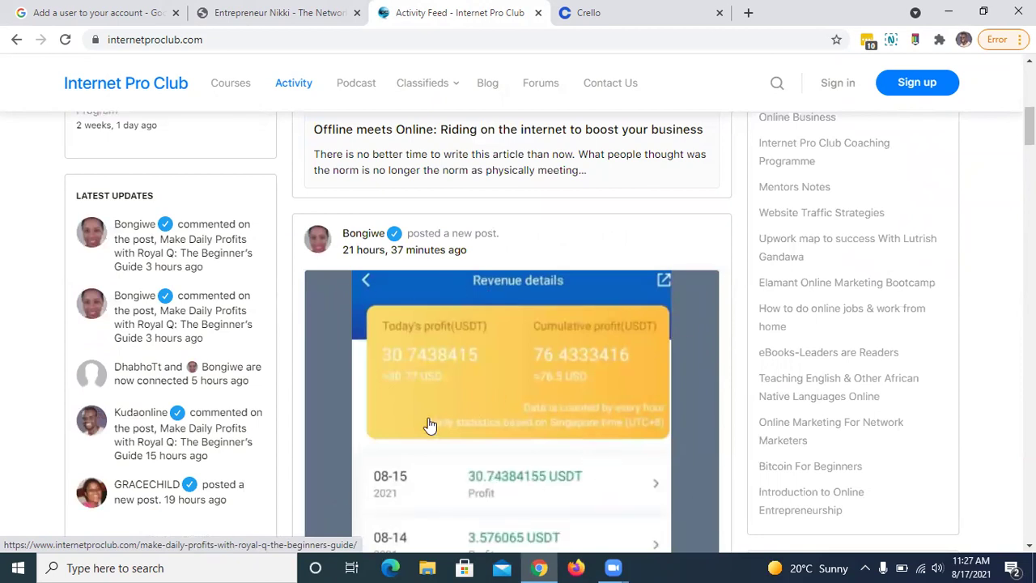
- Open the YouTube home page in a new browser tab
{"action": "left_click", "coordinate": [672, 23]}
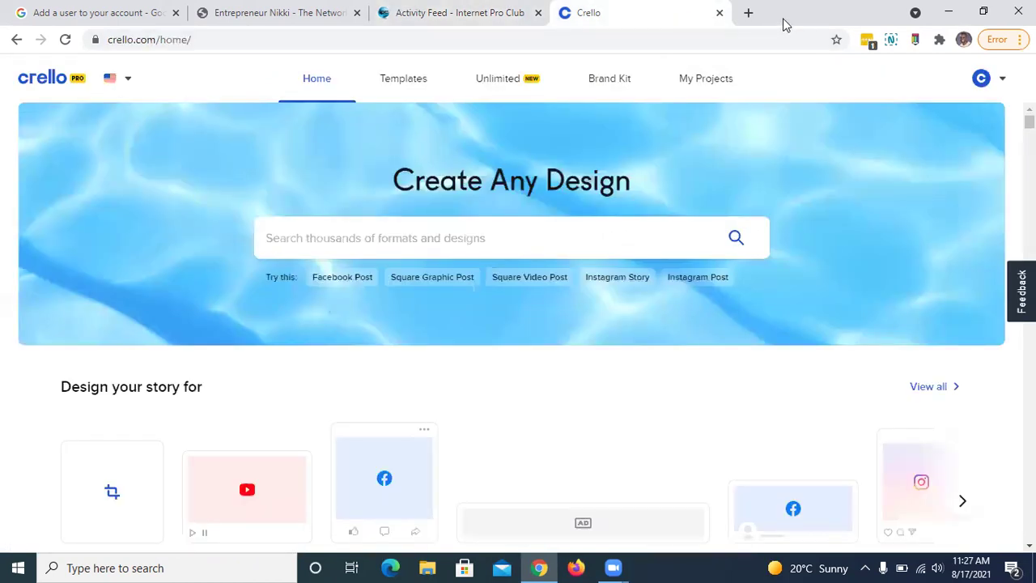
{"action": "left_click", "coordinate": [749, 12]}
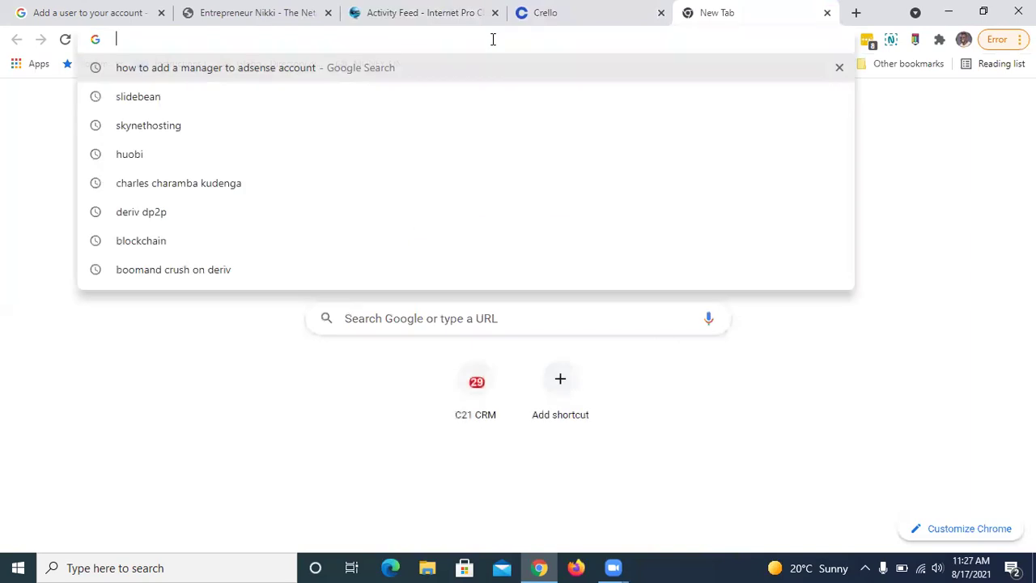
{"action": "type", "text": "you"}
{"action": "key", "text": "BackSpace"}
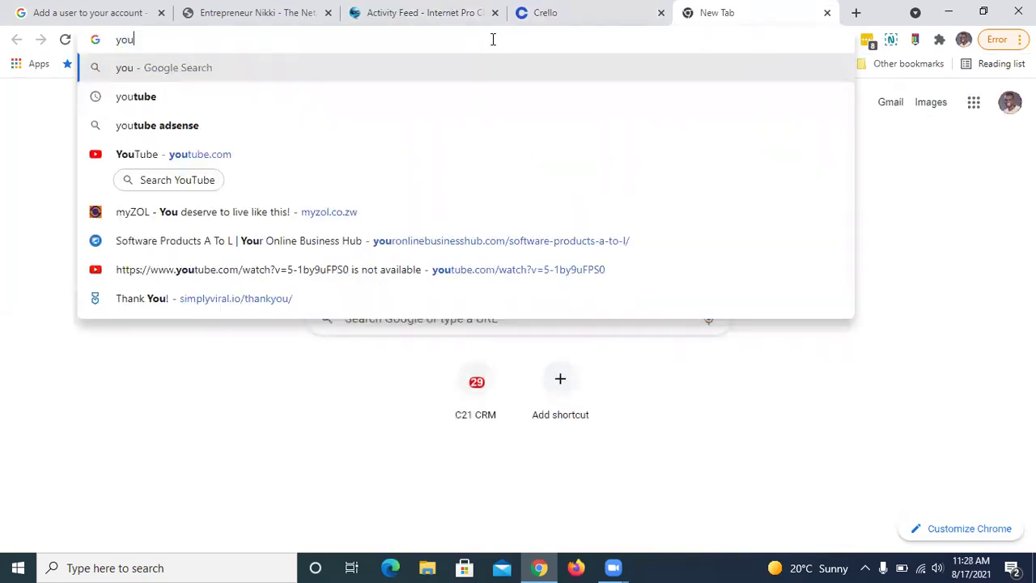
{"action": "type", "text": "tube"}
{"action": "key", "text": "Return"}
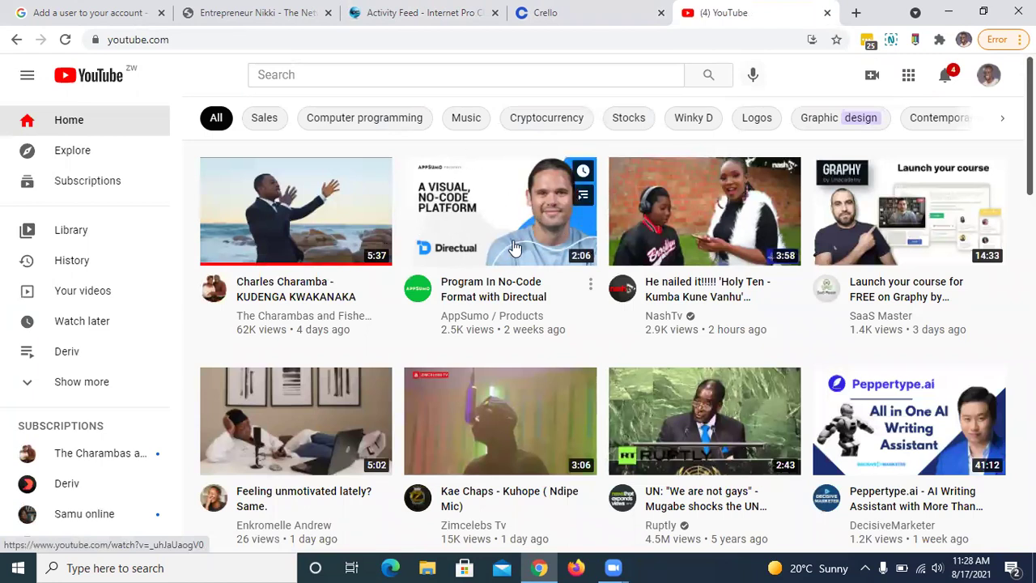
- Open the account's own YouTube channel and examine the thumbnails of its uploaded videos
{"action": "left_click", "coordinate": [993, 76]}
{"action": "left_click", "coordinate": [810, 145]}
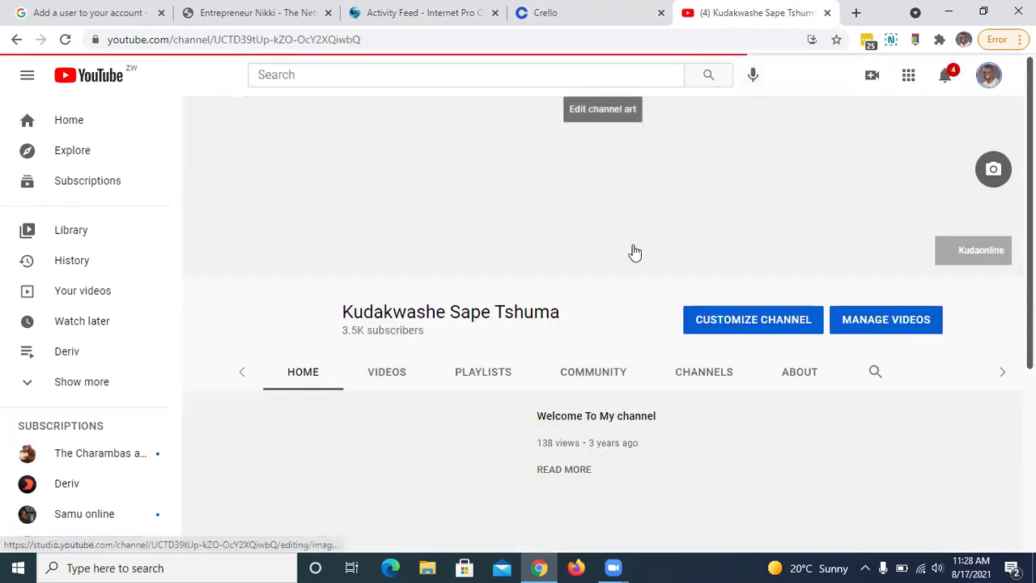
{"action": "scroll", "coordinate": [283, 291], "scroll_direction": "down", "scroll_amount": 3}
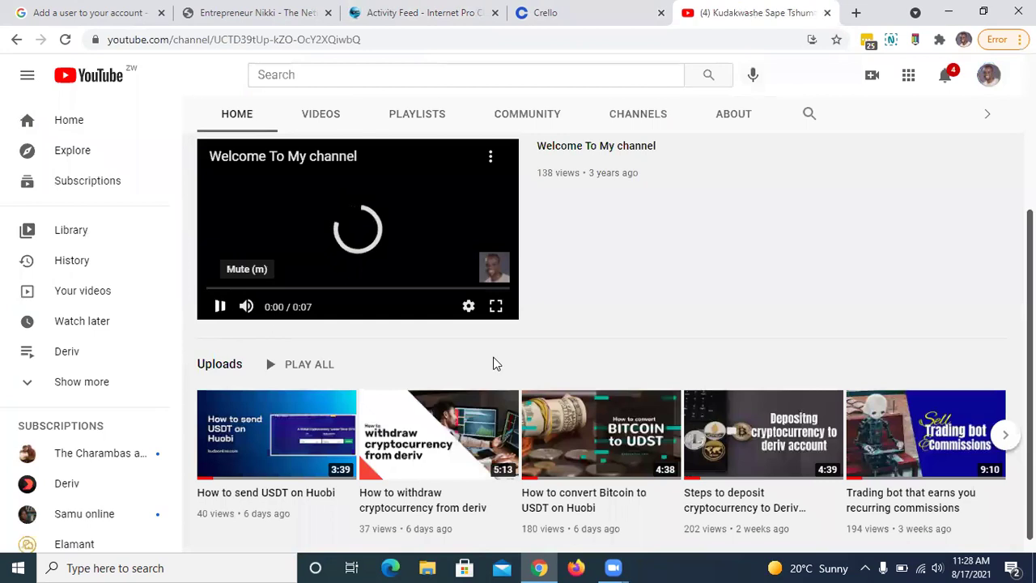
{"action": "scroll", "coordinate": [566, 360], "scroll_direction": "down", "scroll_amount": 1}
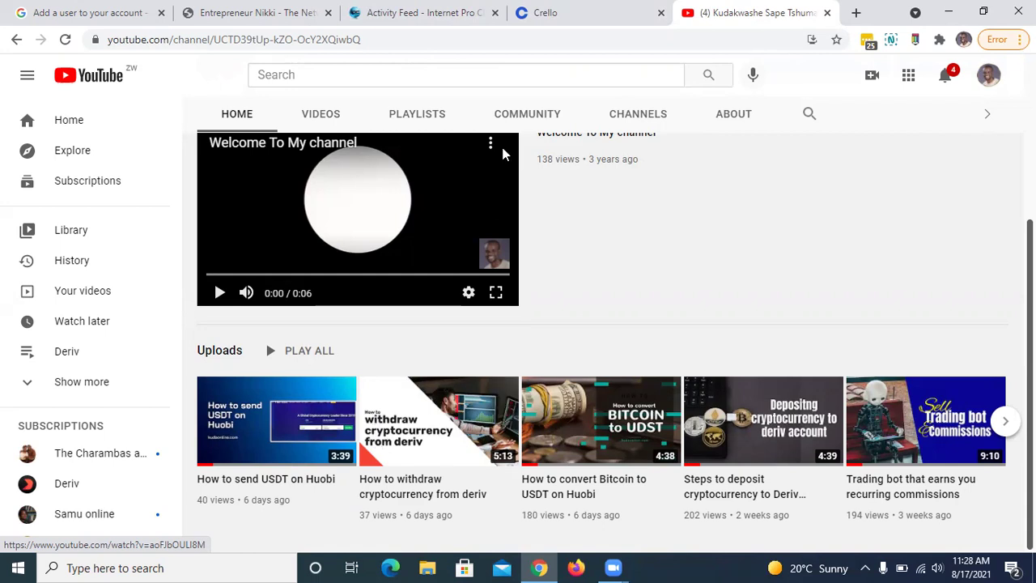
- Return to the Crello home page and look through its template categories, such as TikTok Video and Instagram Post
{"action": "left_click", "coordinate": [541, 12]}
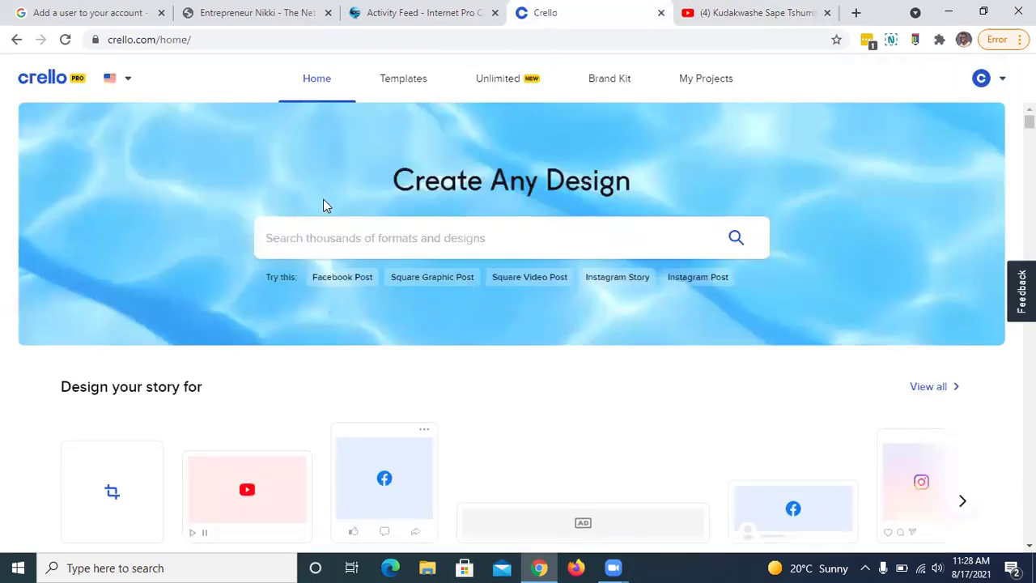
{"action": "scroll", "coordinate": [320, 205], "scroll_direction": "down", "scroll_amount": 10}
{"action": "scroll", "coordinate": [317, 209], "scroll_direction": "down", "scroll_amount": 3}
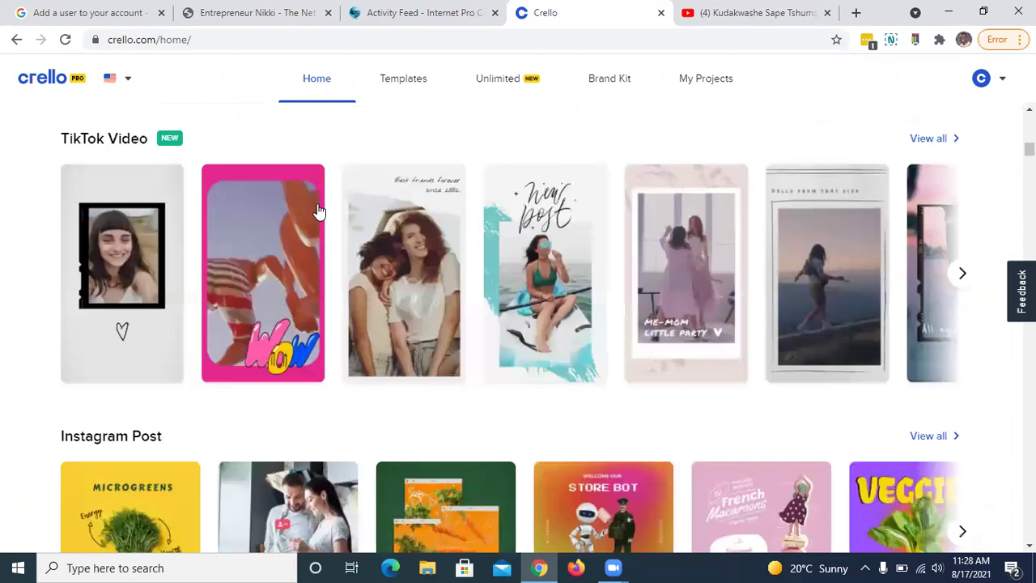
{"action": "scroll", "coordinate": [317, 209], "scroll_direction": "up", "scroll_amount": 15}
- Start a new blank YouTube Thumbnail design of 1280 × 720 px from the Crello home page's design formats
{"action": "scroll", "coordinate": [317, 208], "scroll_direction": "down", "scroll_amount": 3}
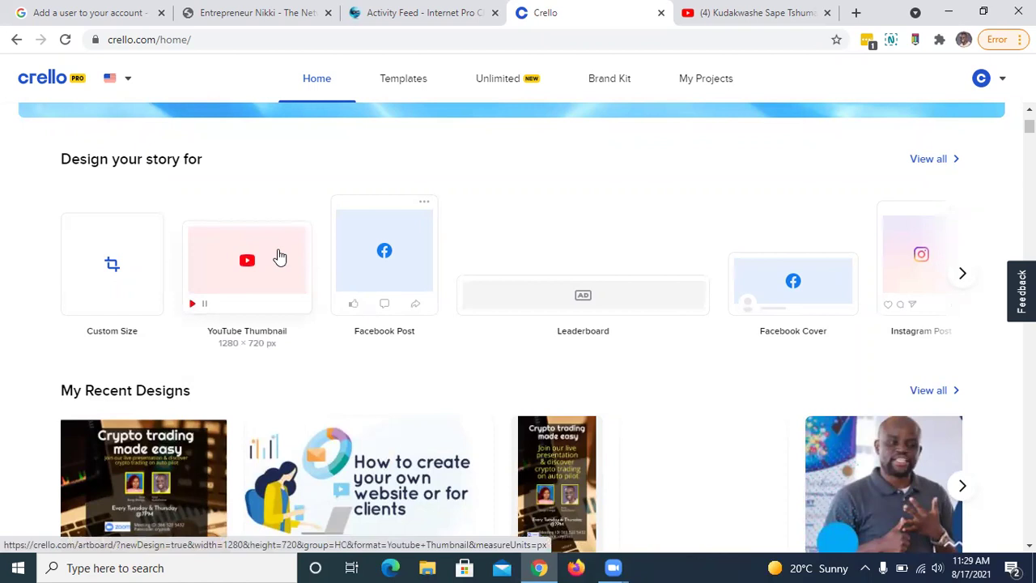
{"action": "scroll", "coordinate": [279, 257], "scroll_direction": "up", "scroll_amount": 2}
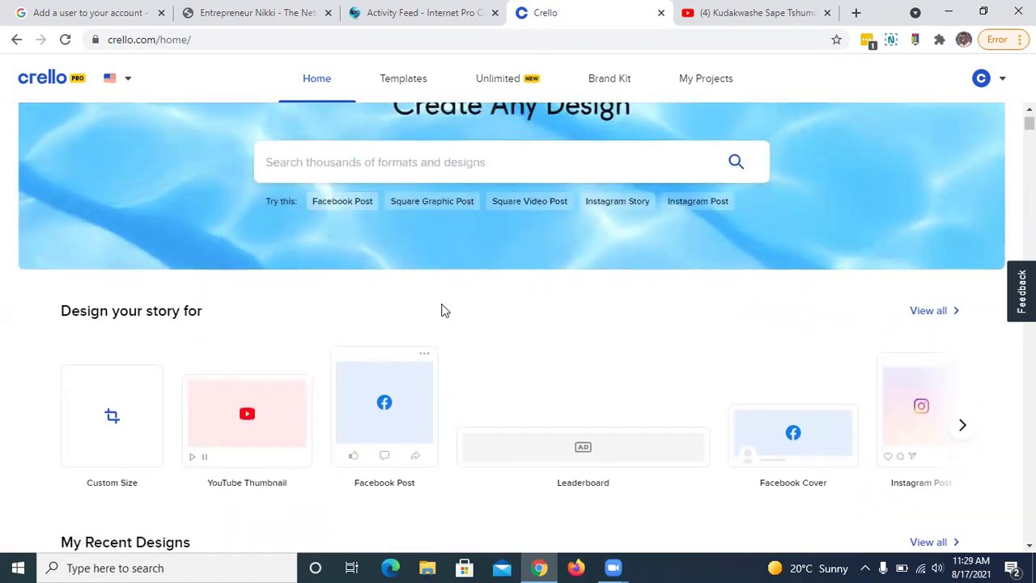
{"action": "scroll", "coordinate": [444, 309], "scroll_direction": "down", "scroll_amount": 5}
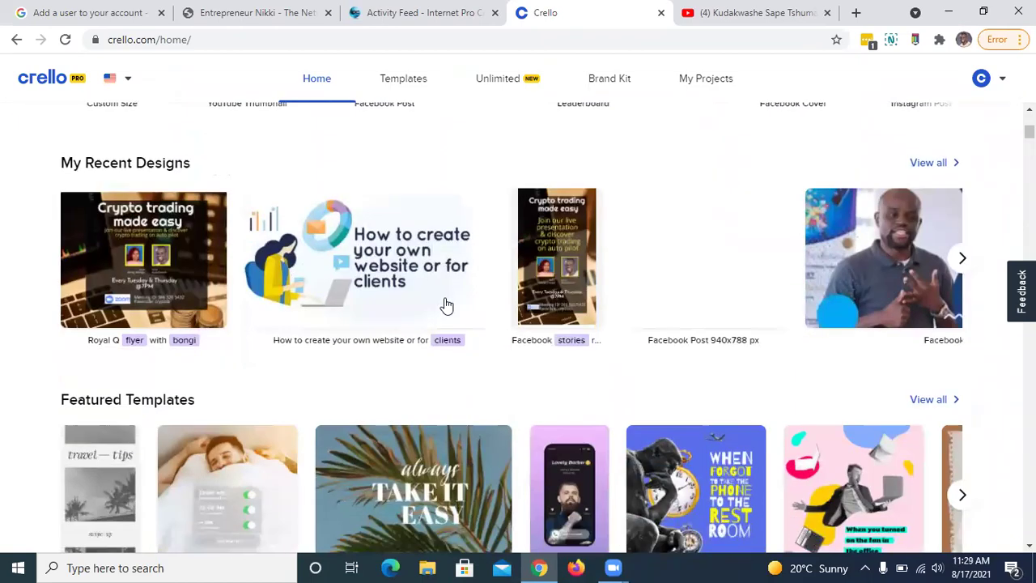
{"action": "scroll", "coordinate": [444, 305], "scroll_direction": "up", "scroll_amount": 3}
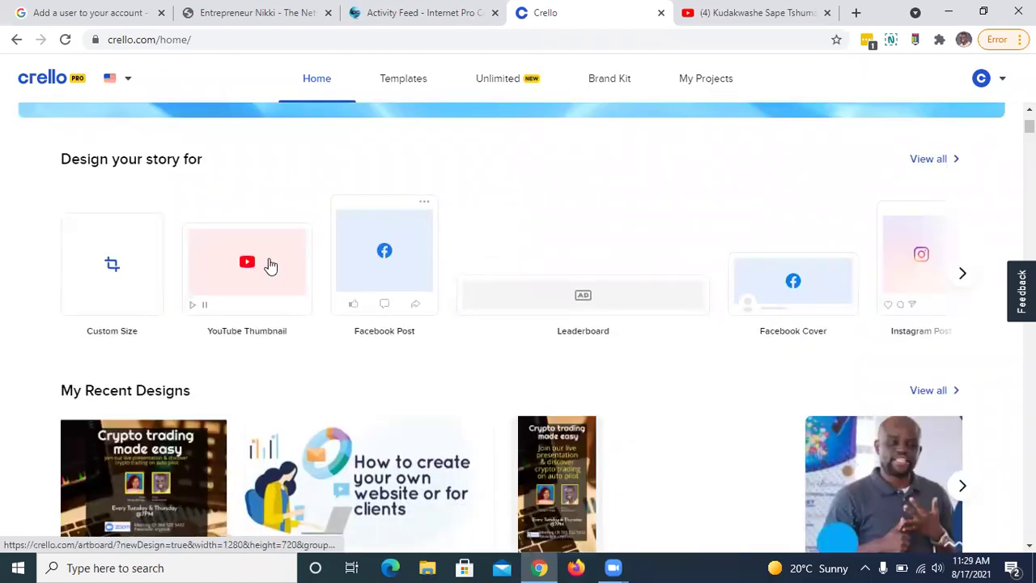
{"action": "left_click", "coordinate": [249, 266]}
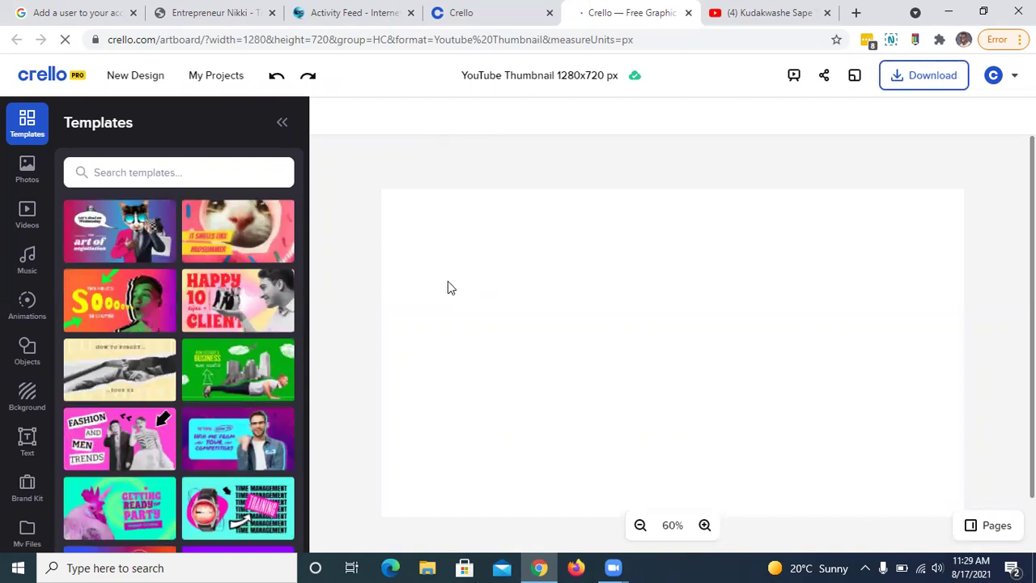
- Go back to the Crello home page's tab, open the full template catalogue and look through the designs
{"action": "left_click", "coordinate": [485, 10]}
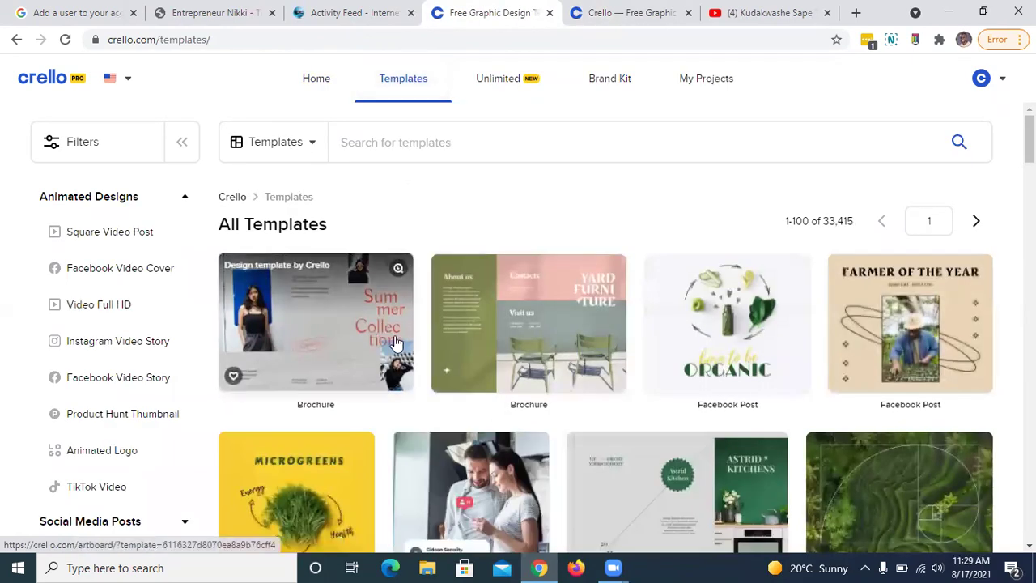
{"action": "scroll", "coordinate": [395, 345], "scroll_direction": "down", "scroll_amount": 7}
{"action": "scroll", "coordinate": [395, 345], "scroll_direction": "up", "scroll_amount": 4}
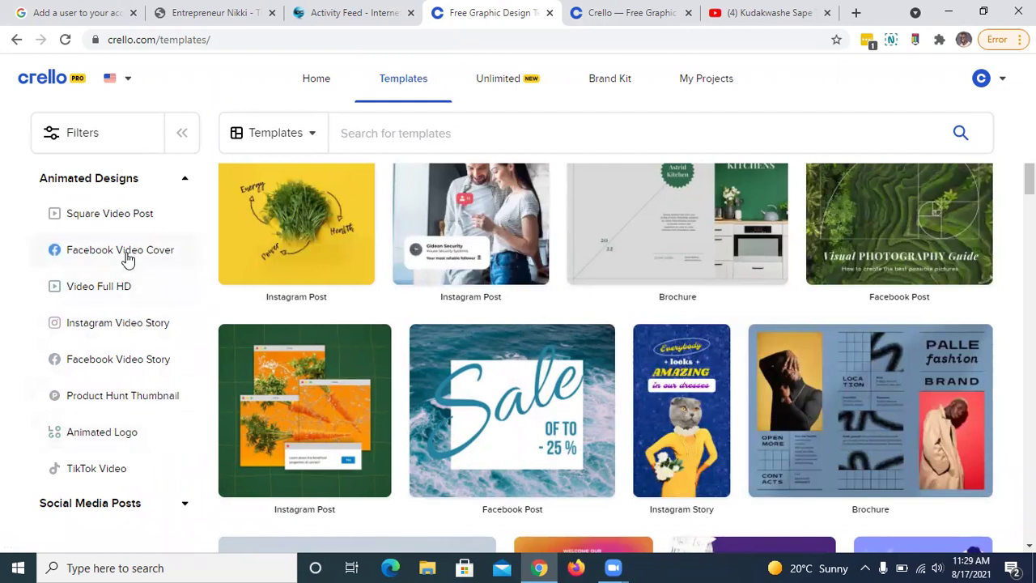
- Filter the templates to YouTube Thumbnail under Covers & Headers and look through the designs
{"action": "scroll", "coordinate": [118, 399], "scroll_direction": "down", "scroll_amount": 1}
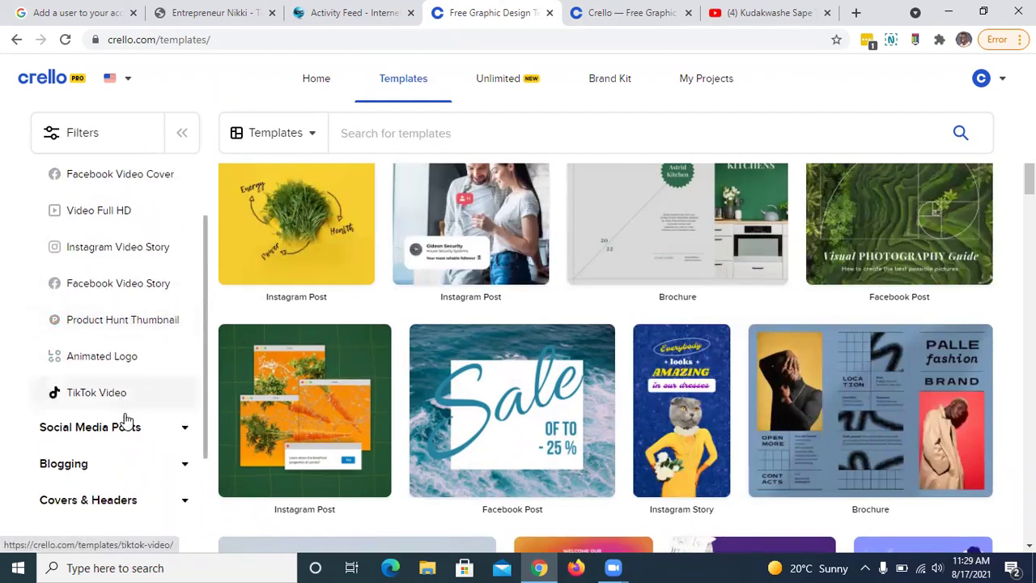
{"action": "scroll", "coordinate": [128, 427], "scroll_direction": "down", "scroll_amount": 2}
{"action": "left_click", "coordinate": [109, 361]}
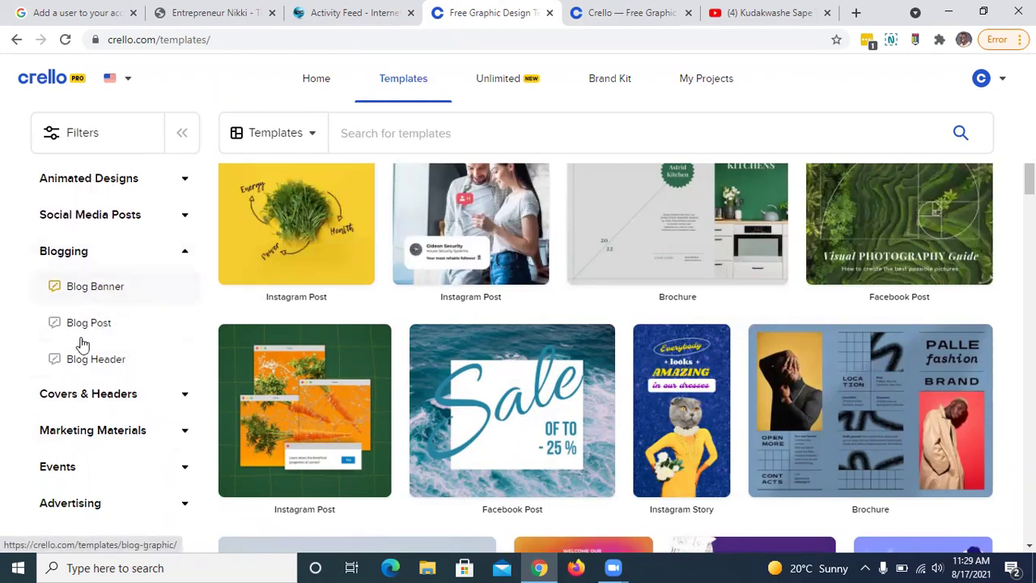
{"action": "left_click", "coordinate": [119, 395]}
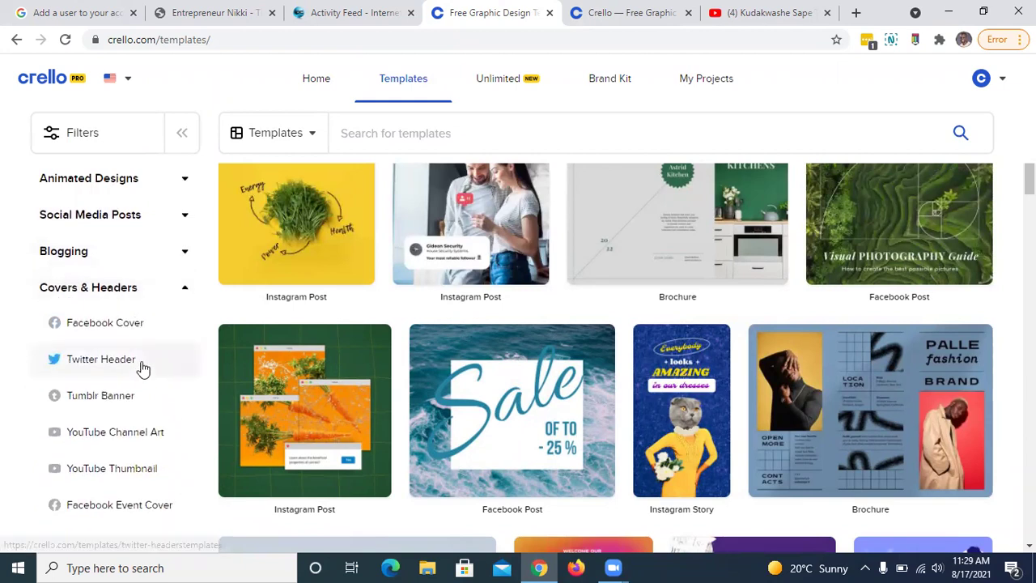
{"action": "scroll", "coordinate": [125, 466], "scroll_direction": "down", "scroll_amount": 1}
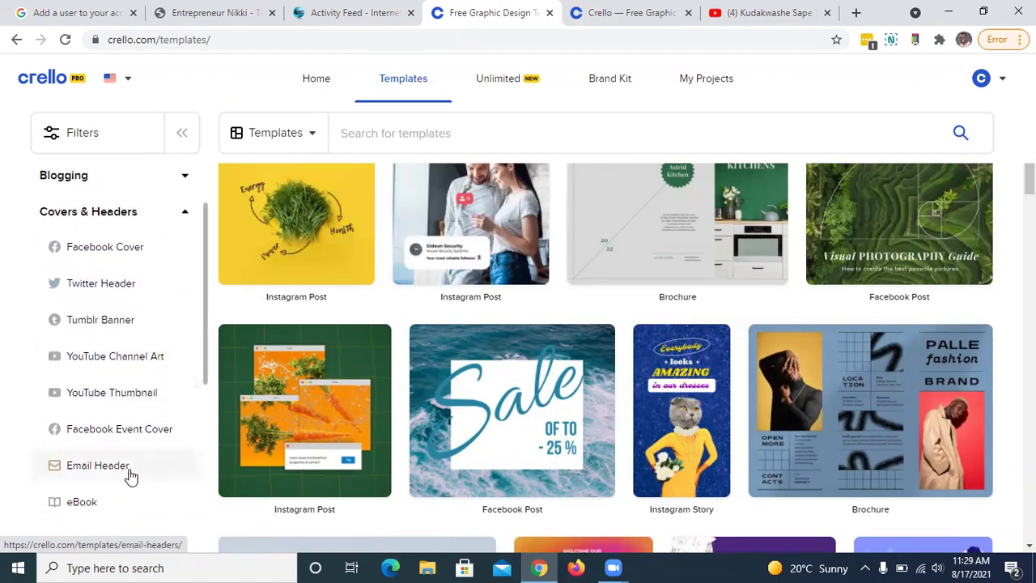
{"action": "left_click", "coordinate": [121, 395]}
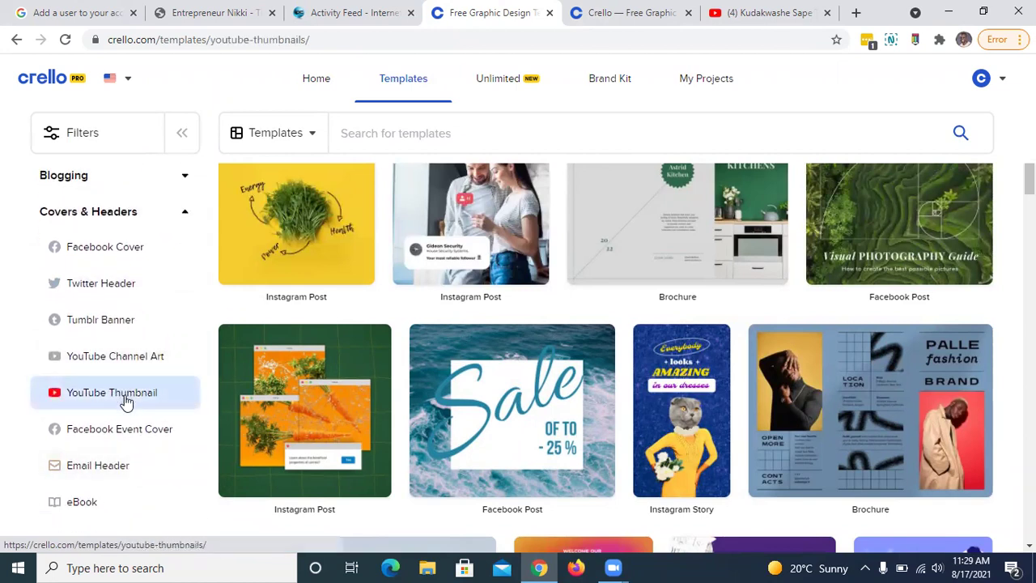
{"action": "scroll", "coordinate": [413, 360], "scroll_direction": "down", "scroll_amount": 4}
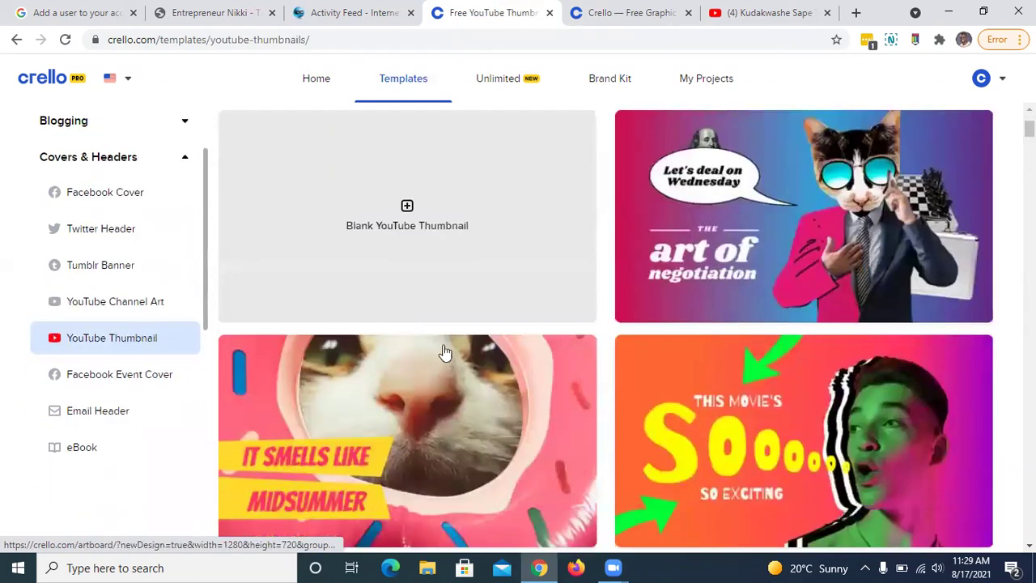
{"action": "scroll", "coordinate": [492, 331], "scroll_direction": "up", "scroll_amount": 3}
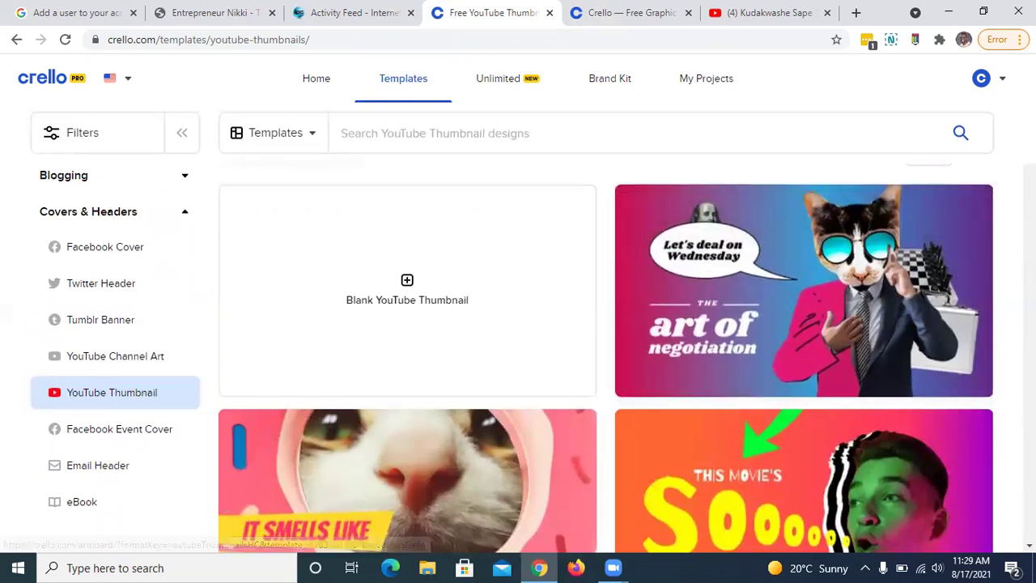
- Look further down the unfiltered list of YouTube Thumbnail templates and return to its beginning
{"action": "scroll", "coordinate": [605, 324], "scroll_direction": "down", "scroll_amount": 2}
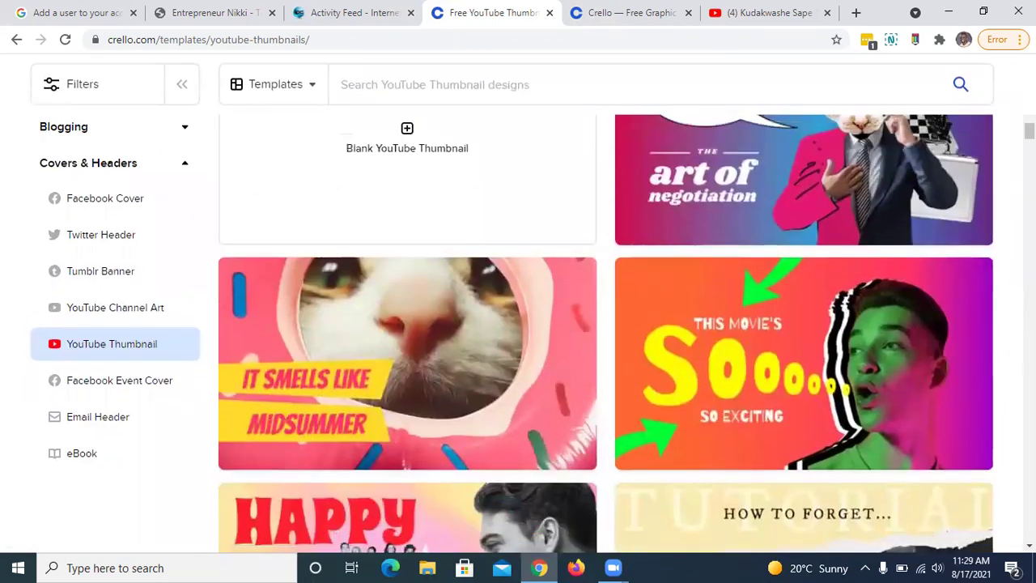
{"action": "scroll", "coordinate": [605, 332], "scroll_direction": "down", "scroll_amount": 3}
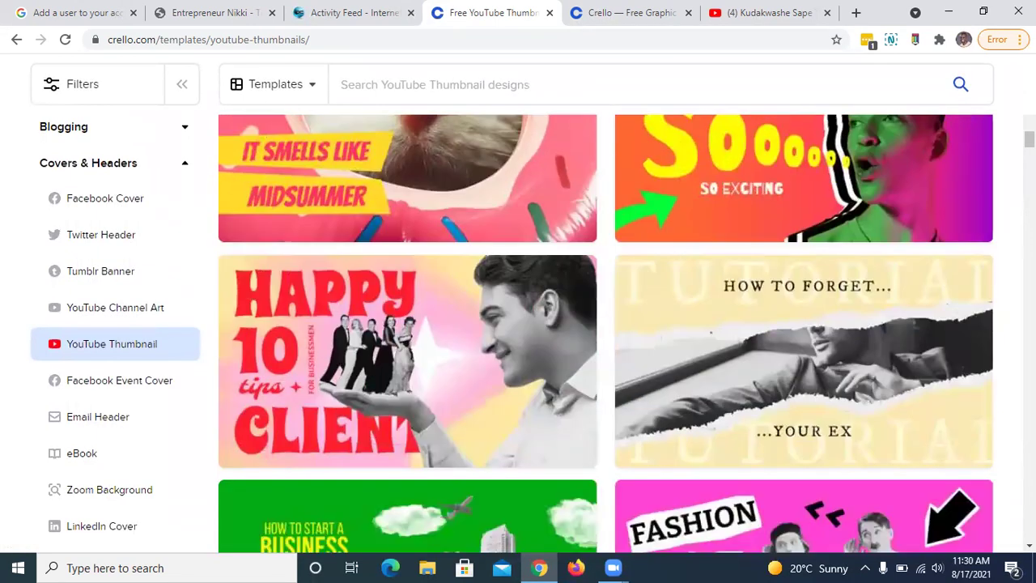
{"action": "scroll", "coordinate": [605, 332], "scroll_direction": "down", "scroll_amount": 4}
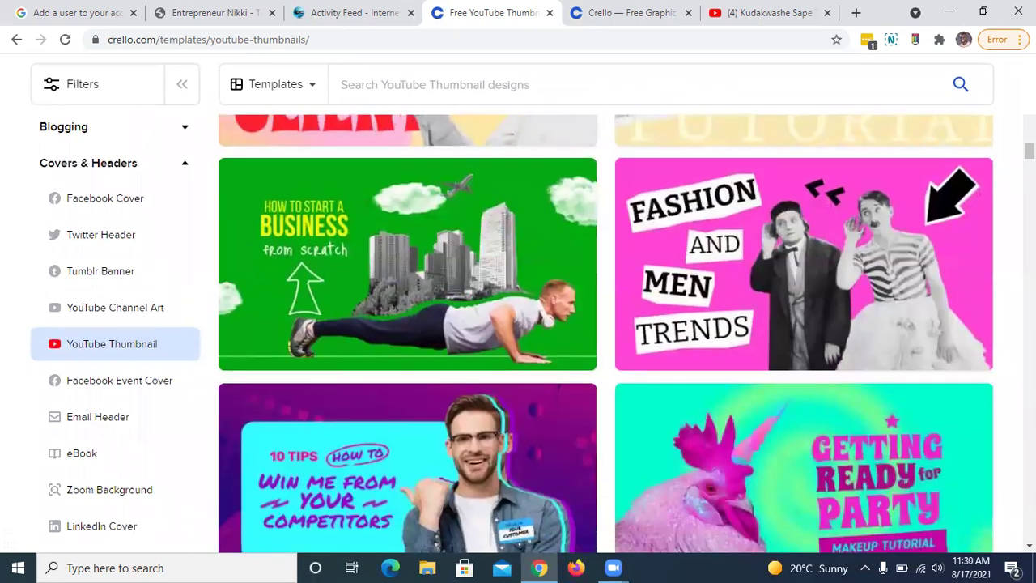
{"action": "scroll", "coordinate": [605, 331], "scroll_direction": "down", "scroll_amount": 5}
{"action": "scroll", "coordinate": [606, 332], "scroll_direction": "down", "scroll_amount": 2}
{"action": "scroll", "coordinate": [606, 332], "scroll_direction": "down", "scroll_amount": 2}
{"action": "scroll", "coordinate": [606, 332], "scroll_direction": "down", "scroll_amount": 1}
{"action": "scroll", "coordinate": [606, 332], "scroll_direction": "down", "scroll_amount": 2}
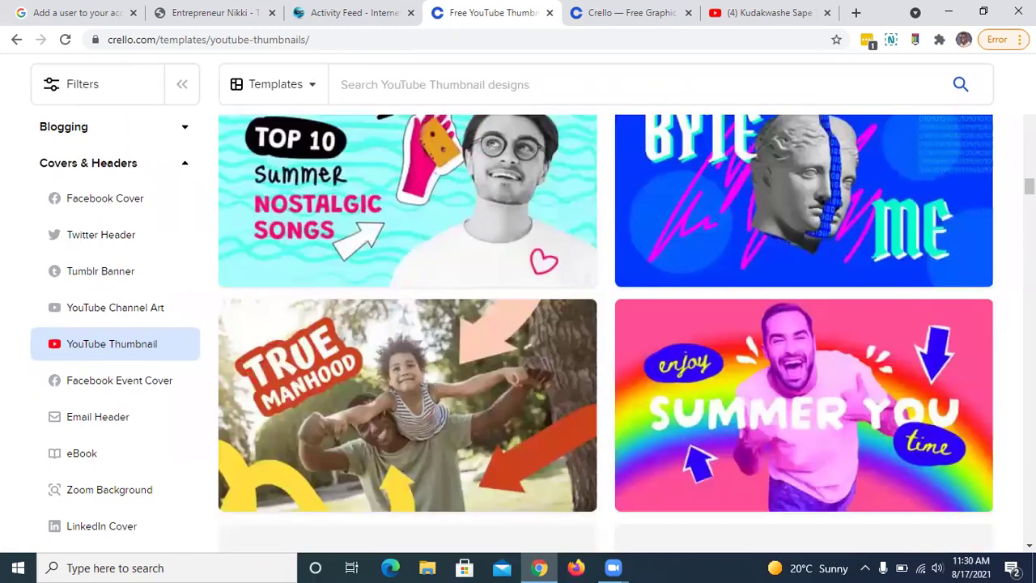
{"action": "scroll", "coordinate": [605, 332], "scroll_direction": "down", "scroll_amount": 1}
{"action": "scroll", "coordinate": [606, 332], "scroll_direction": "down", "scroll_amount": 2}
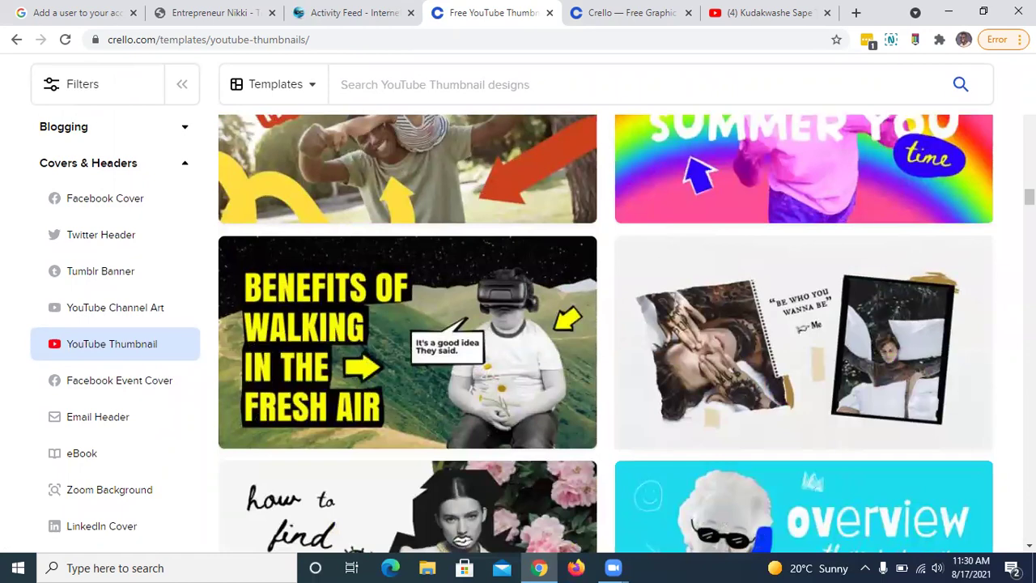
{"action": "scroll", "coordinate": [605, 332], "scroll_direction": "down", "scroll_amount": 3}
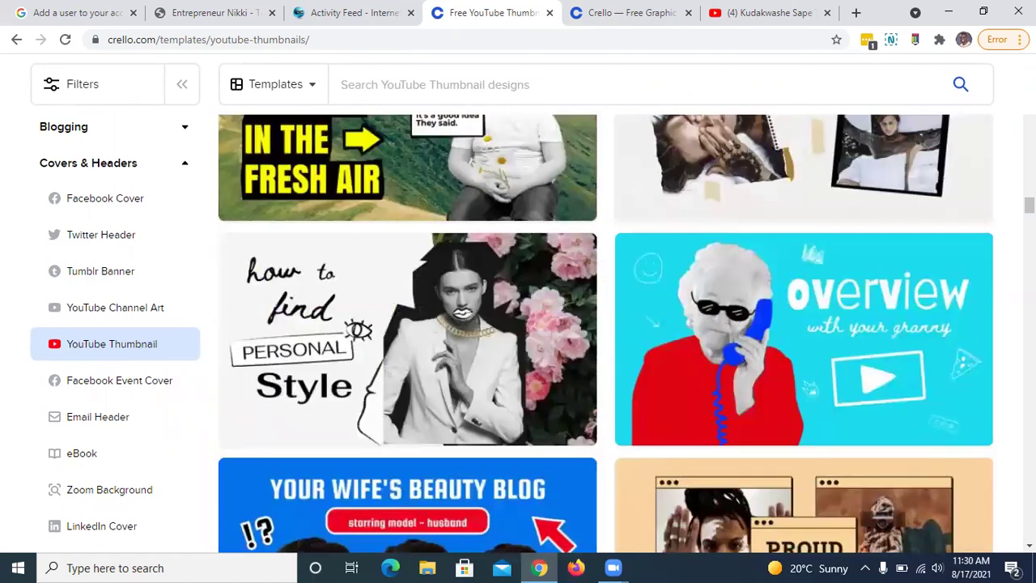
{"action": "scroll", "coordinate": [606, 332], "scroll_direction": "down", "scroll_amount": 3}
{"action": "scroll", "coordinate": [605, 332], "scroll_direction": "down", "scroll_amount": 3}
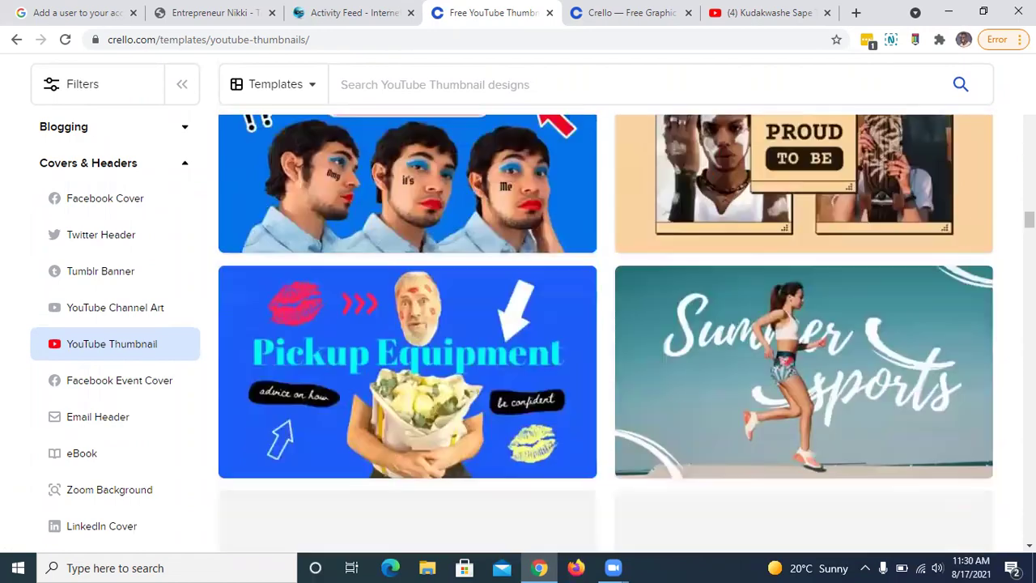
{"action": "scroll", "coordinate": [605, 332], "scroll_direction": "down", "scroll_amount": 3}
{"action": "scroll", "coordinate": [605, 332], "scroll_direction": "down", "scroll_amount": 3}
{"action": "scroll", "coordinate": [605, 332], "scroll_direction": "up", "scroll_amount": 6}
{"action": "scroll", "coordinate": [605, 332], "scroll_direction": "up", "scroll_amount": 15}
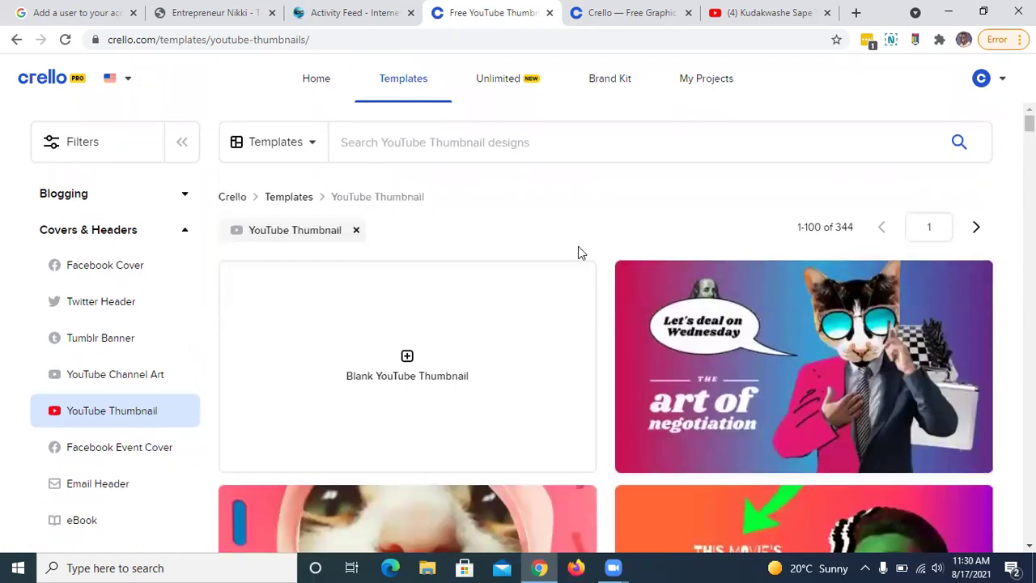
- Search the YouTube Thumbnail templates for "online business"
{"action": "left_click", "coordinate": [489, 148]}
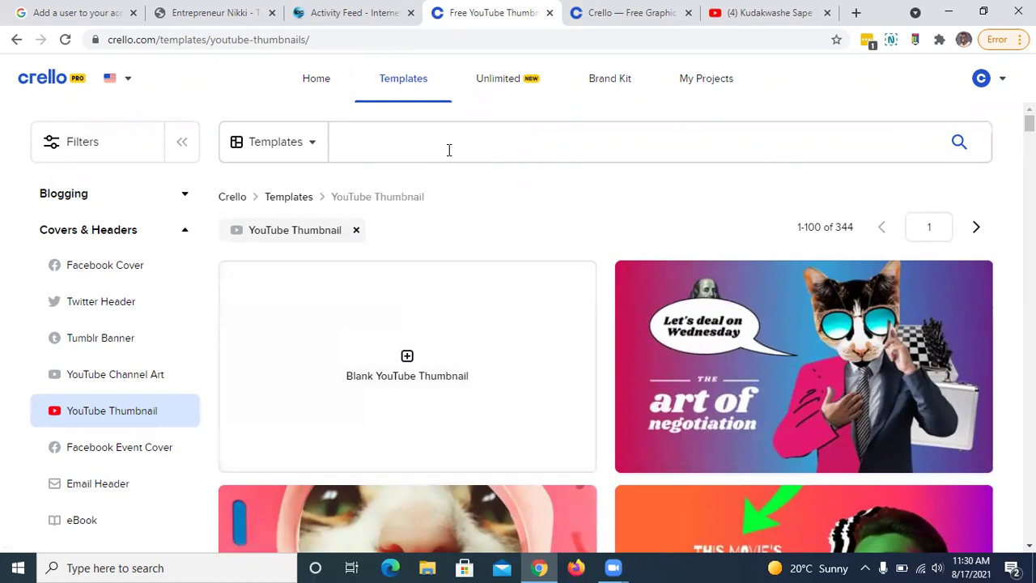
{"action": "type", "text": "businessaonline business"}
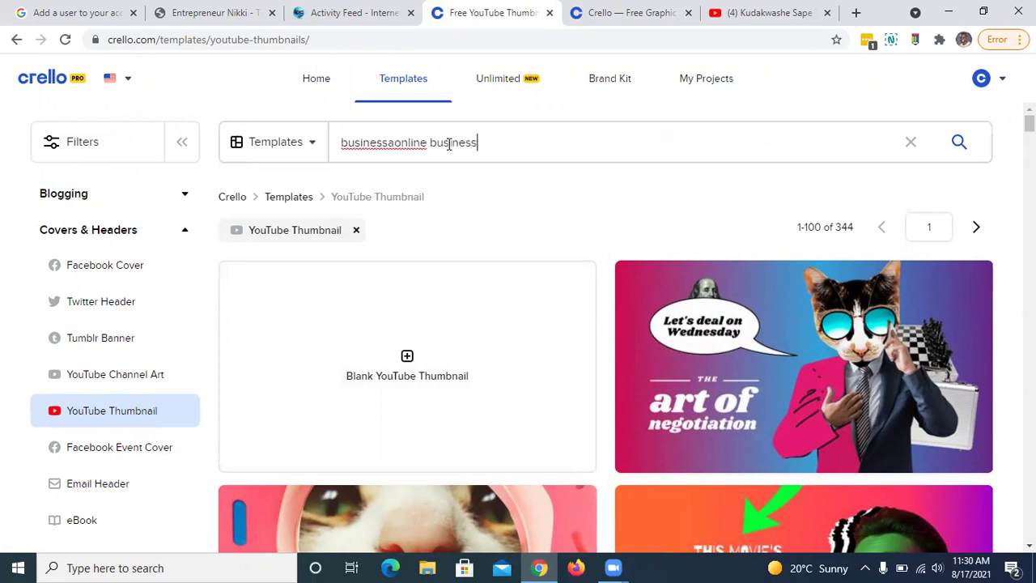
{"action": "triple_click", "coordinate": [449, 144]}
{"action": "key", "text": "BackSpace"}
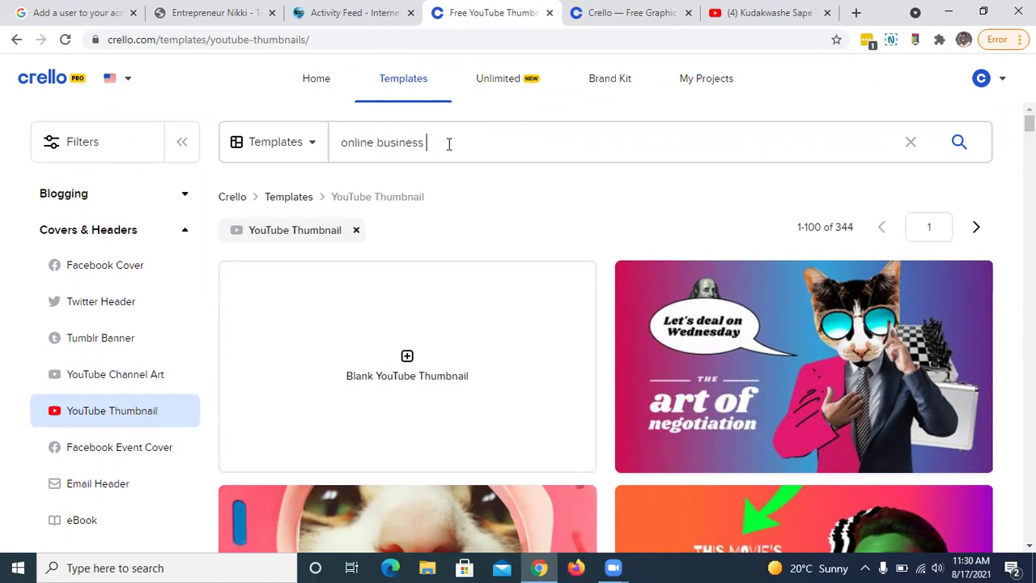
{"action": "key", "text": "Return"}
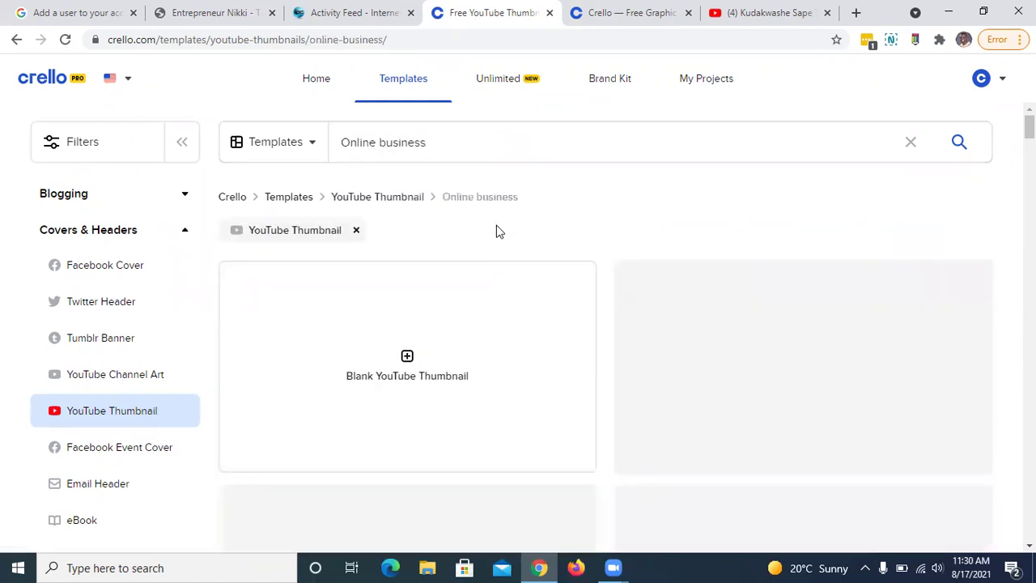
- Look through the online business thumbnail templates to compare their designs
{"action": "scroll", "coordinate": [534, 360], "scroll_direction": "down", "scroll_amount": 1}
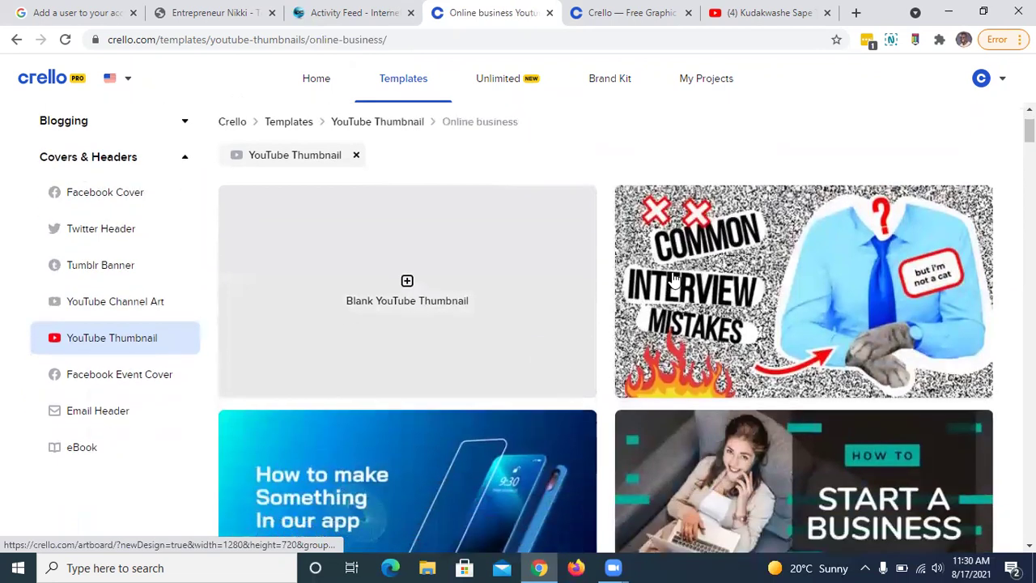
{"action": "scroll", "coordinate": [595, 378], "scroll_direction": "down", "scroll_amount": 3}
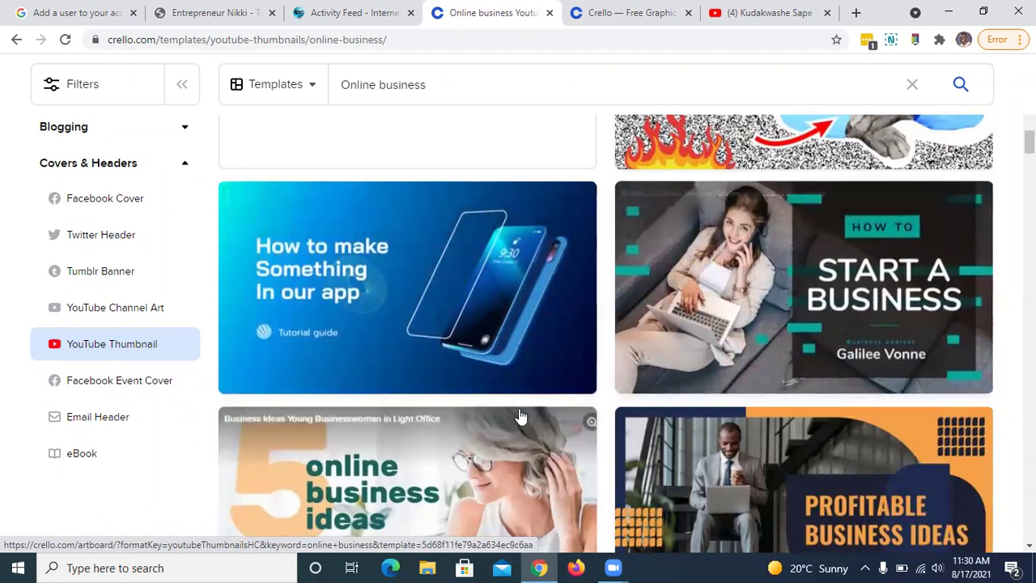
{"action": "scroll", "coordinate": [455, 377], "scroll_direction": "down", "scroll_amount": 2}
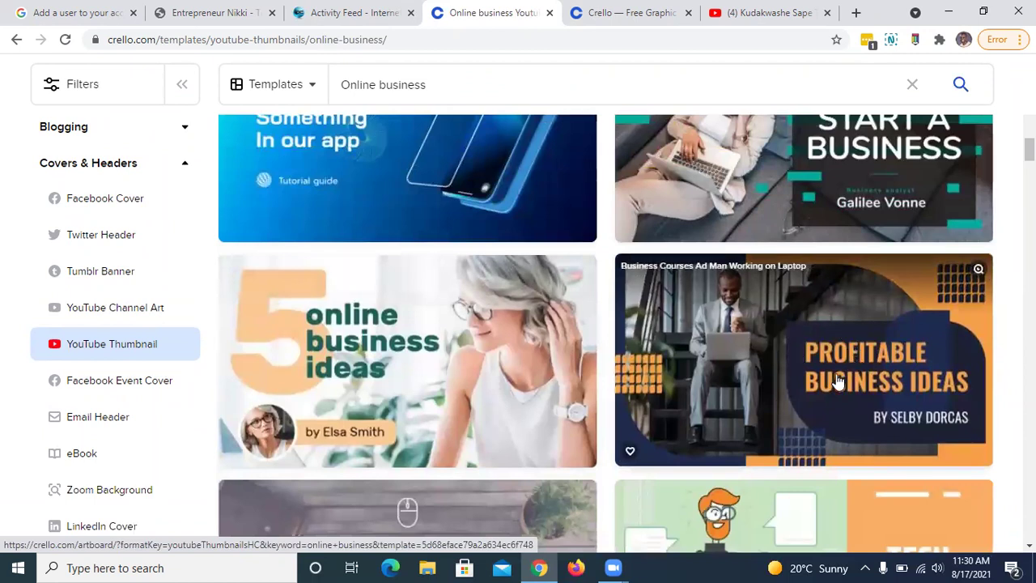
{"action": "scroll", "coordinate": [648, 385], "scroll_direction": "down", "scroll_amount": 3}
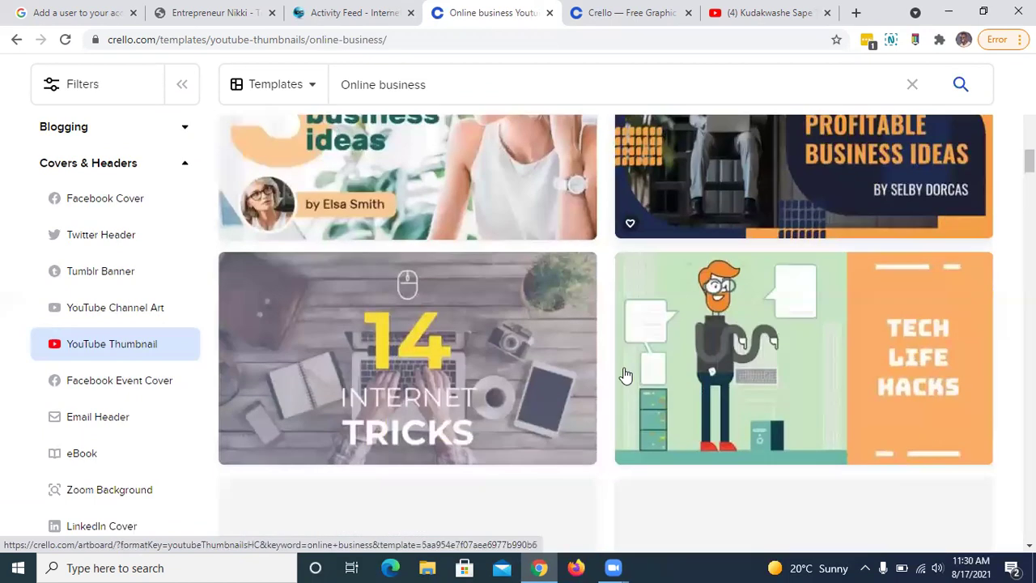
{"action": "scroll", "coordinate": [809, 356], "scroll_direction": "down", "scroll_amount": 3}
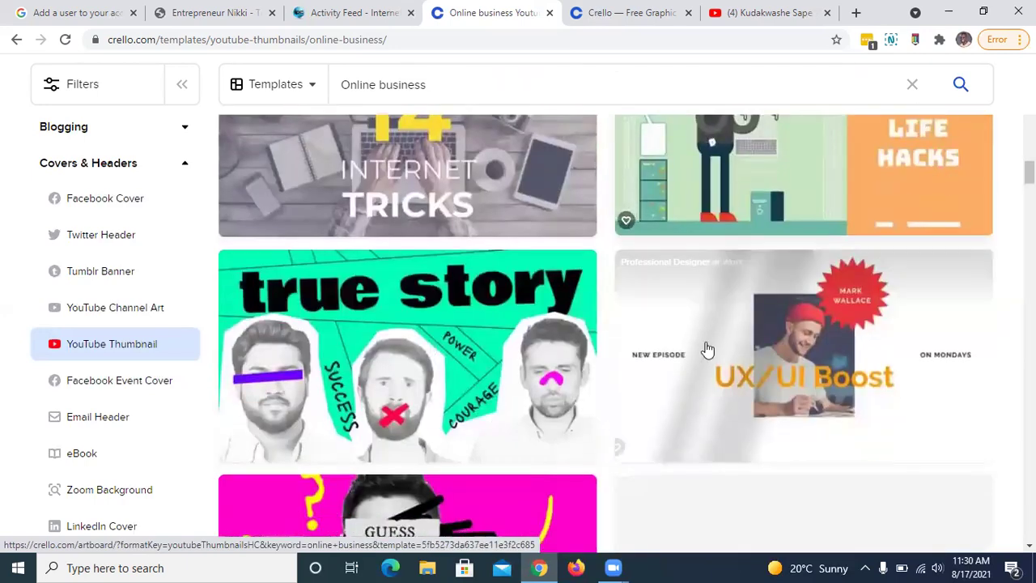
{"action": "scroll", "coordinate": [746, 366], "scroll_direction": "down", "scroll_amount": 9}
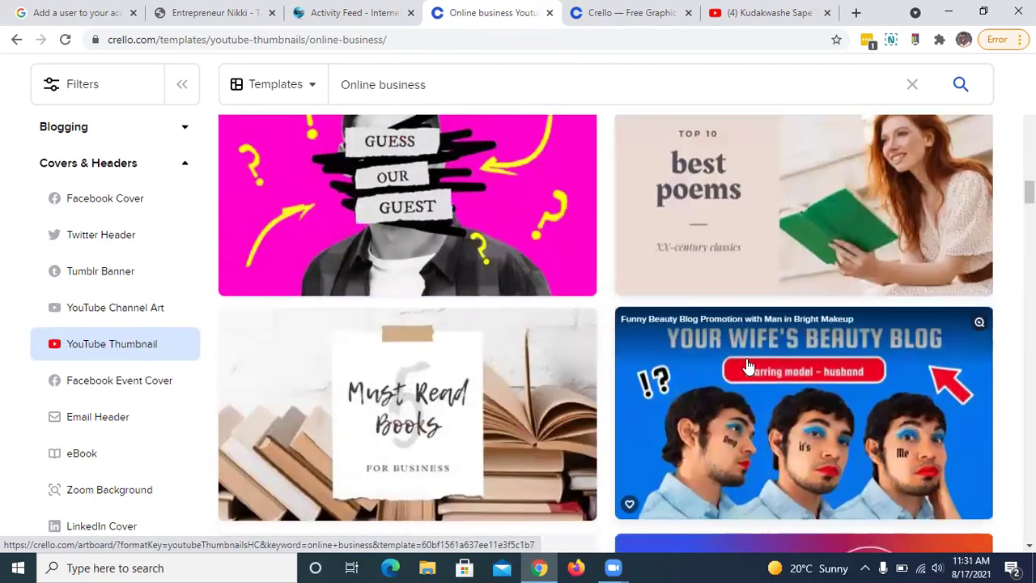
{"action": "scroll", "coordinate": [748, 366], "scroll_direction": "down", "scroll_amount": 8}
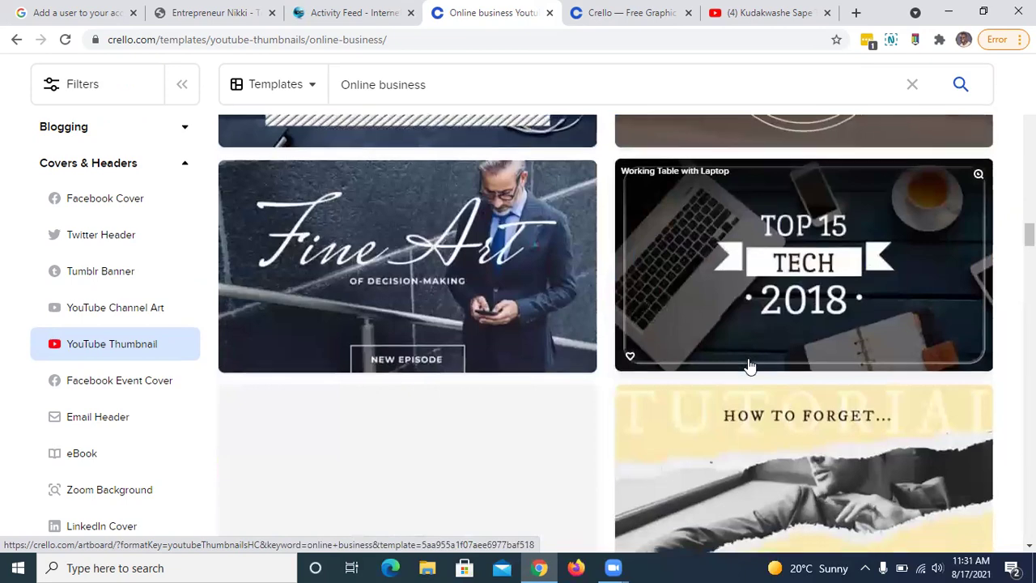
{"action": "scroll", "coordinate": [748, 365], "scroll_direction": "down", "scroll_amount": 6}
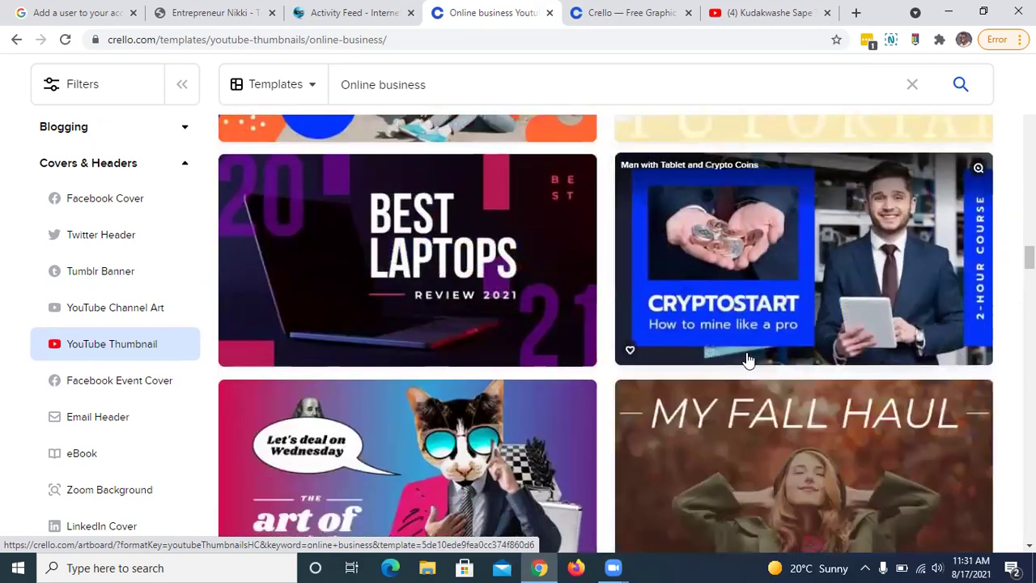
{"action": "scroll", "coordinate": [749, 360], "scroll_direction": "down", "scroll_amount": 8}
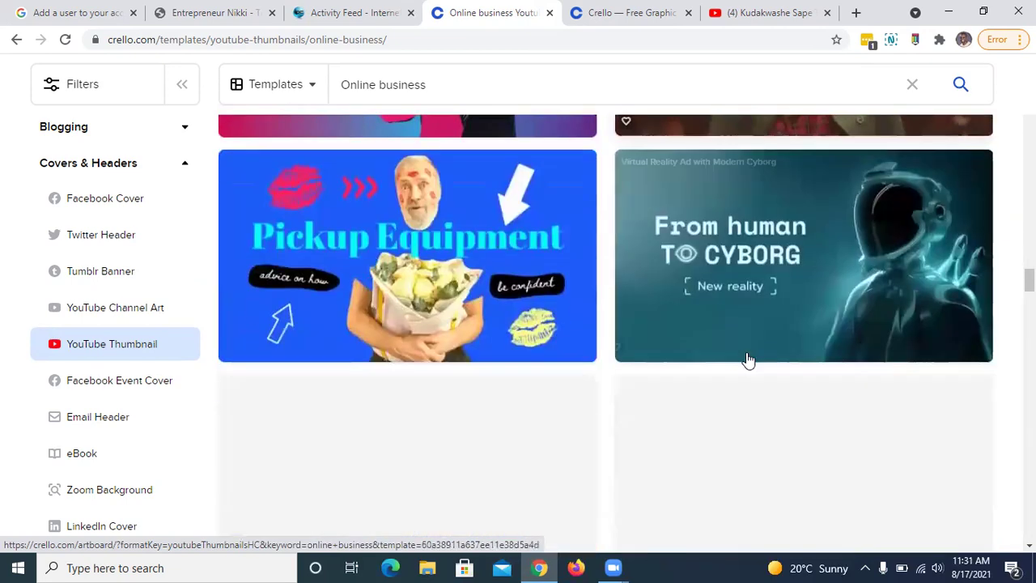
{"action": "scroll", "coordinate": [748, 360], "scroll_direction": "up", "scroll_amount": 3}
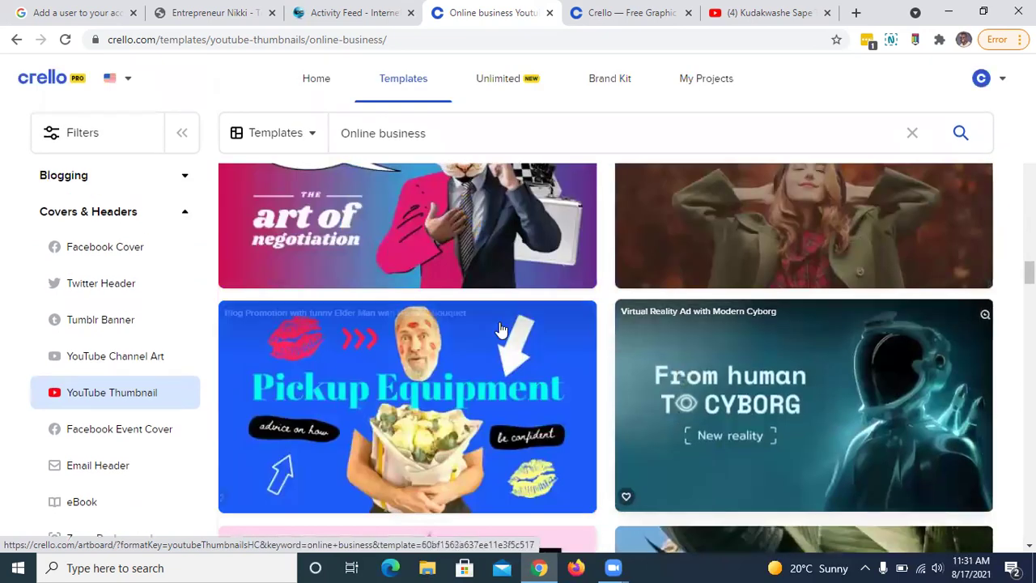
{"action": "scroll", "coordinate": [501, 329], "scroll_direction": "up", "scroll_amount": 4}
{"action": "scroll", "coordinate": [501, 329], "scroll_direction": "up", "scroll_amount": 1}
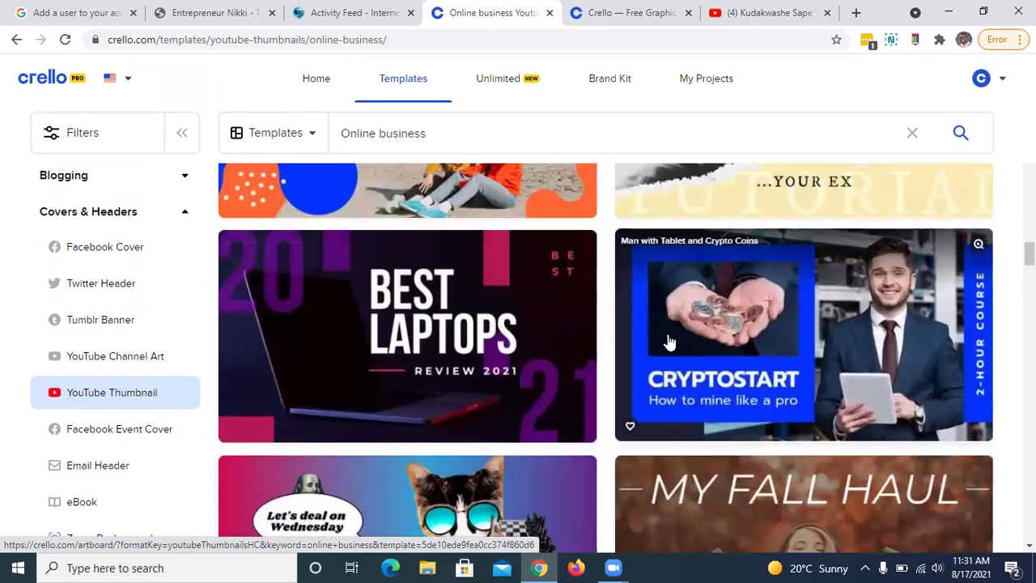
{"action": "scroll", "coordinate": [547, 344], "scroll_direction": "down", "scroll_amount": 12}
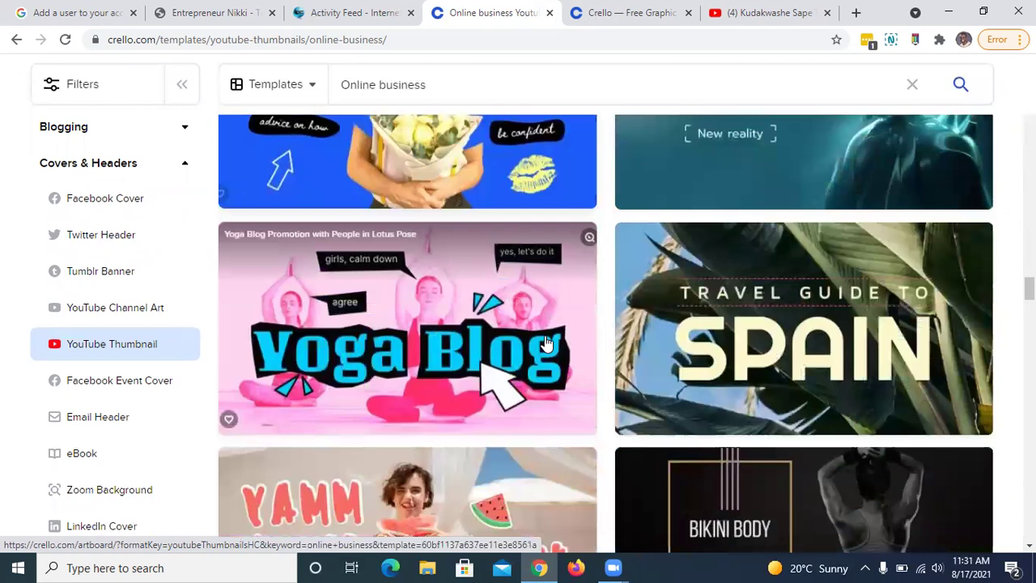
{"action": "scroll", "coordinate": [546, 344], "scroll_direction": "down", "scroll_amount": 2}
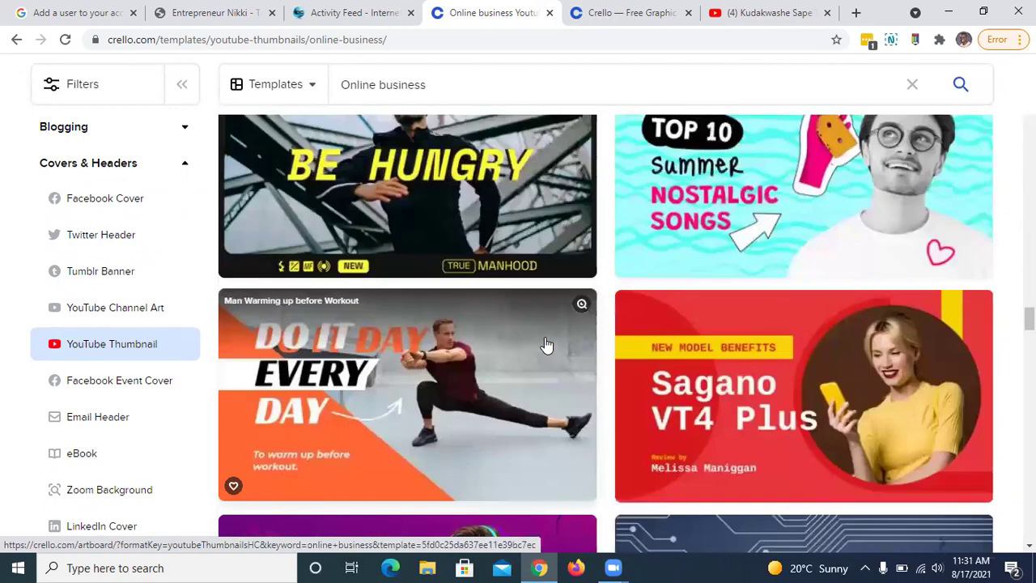
{"action": "scroll", "coordinate": [546, 346], "scroll_direction": "down", "scroll_amount": 3}
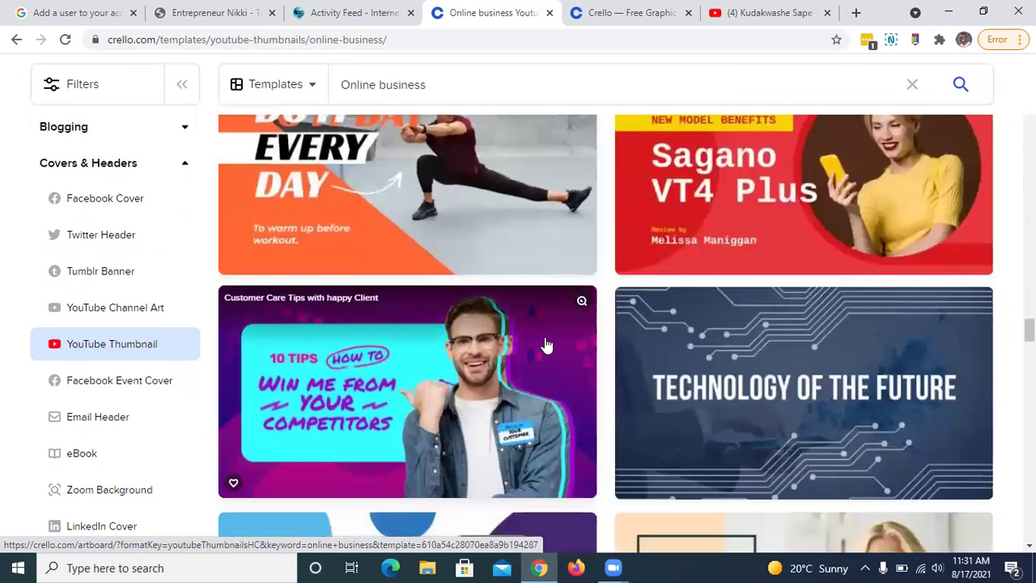
{"action": "scroll", "coordinate": [547, 346], "scroll_direction": "down", "scroll_amount": 7}
{"action": "scroll", "coordinate": [547, 345], "scroll_direction": "up", "scroll_amount": 3}
{"action": "scroll", "coordinate": [546, 345], "scroll_direction": "down", "scroll_amount": 10}
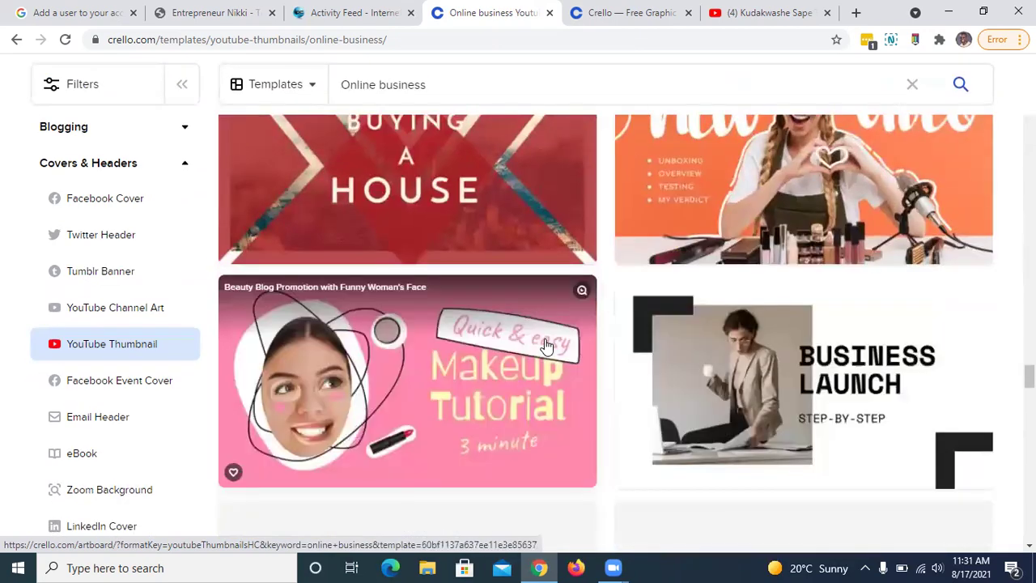
{"action": "scroll", "coordinate": [546, 345], "scroll_direction": "down", "scroll_amount": 6}
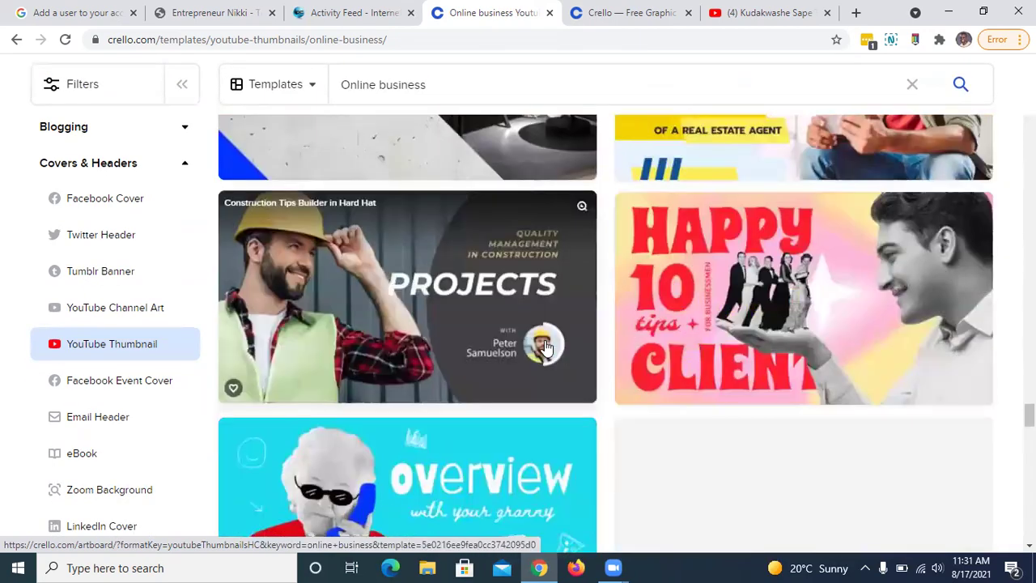
{"action": "scroll", "coordinate": [545, 345], "scroll_direction": "up", "scroll_amount": 2}
{"action": "scroll", "coordinate": [545, 345], "scroll_direction": "up", "scroll_amount": 1}
{"action": "scroll", "coordinate": [544, 345], "scroll_direction": "down", "scroll_amount": 7}
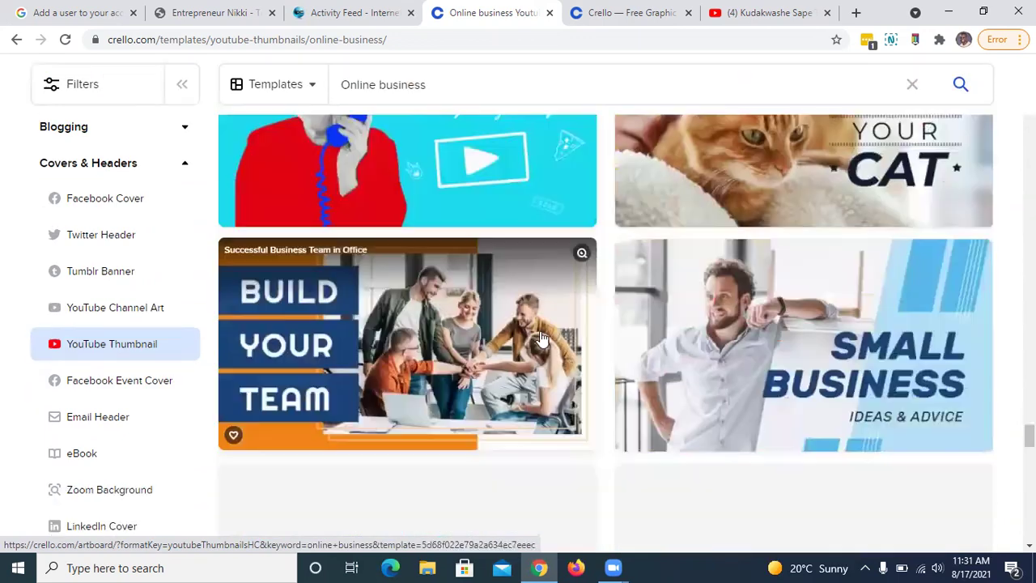
{"action": "scroll", "coordinate": [541, 340], "scroll_direction": "up", "scroll_amount": 4}
{"action": "scroll", "coordinate": [541, 340], "scroll_direction": "up", "scroll_amount": 3}
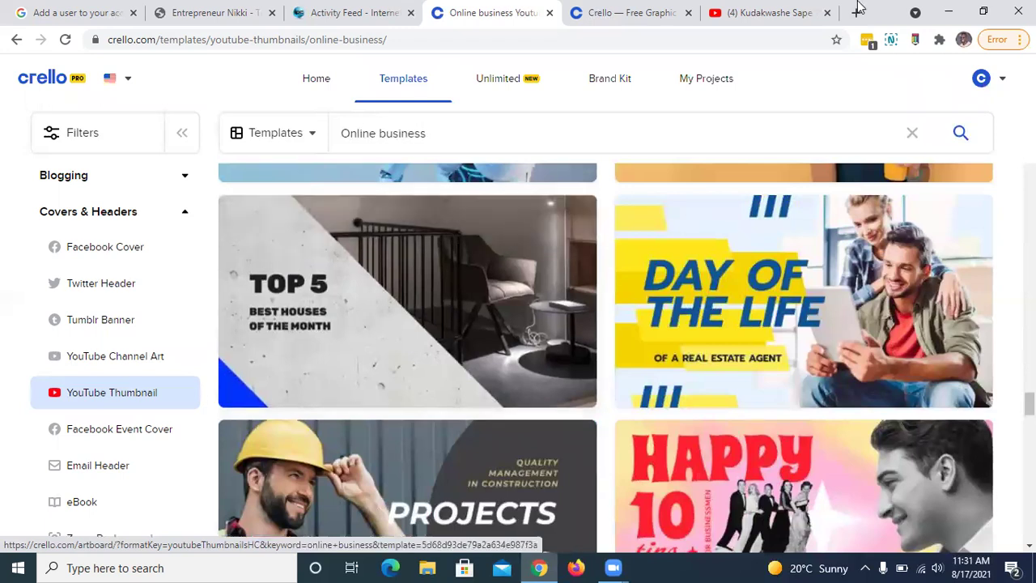
- Switch to the YouTube channel page to view the thumbnails of its uploads, and return to Crello's online business template results
{"action": "left_click", "coordinate": [749, 14]}
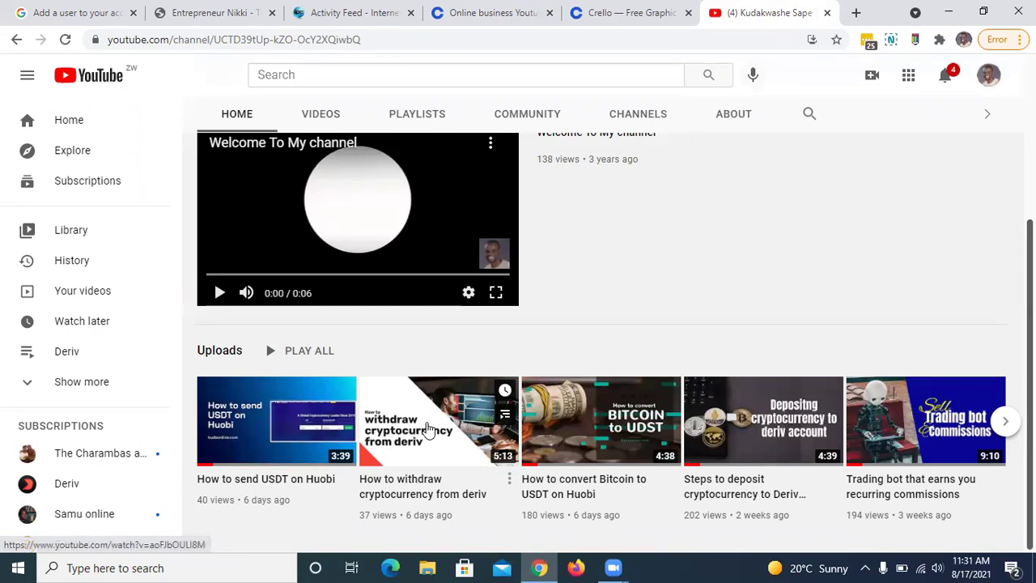
{"action": "left_click", "coordinate": [632, 13]}
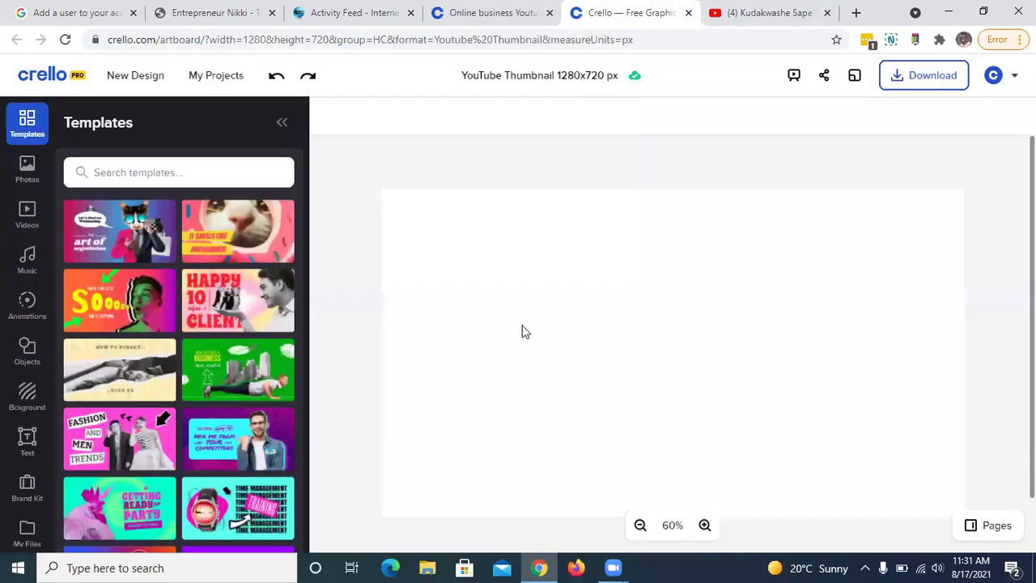
{"action": "left_click", "coordinate": [506, 12]}
- Open the "Business Launch Step-by-Step" template with the businesswoman photo from the search results in the editor
{"action": "scroll", "coordinate": [413, 468], "scroll_direction": "up", "scroll_amount": 4}
{"action": "scroll", "coordinate": [412, 473], "scroll_direction": "up", "scroll_amount": 7}
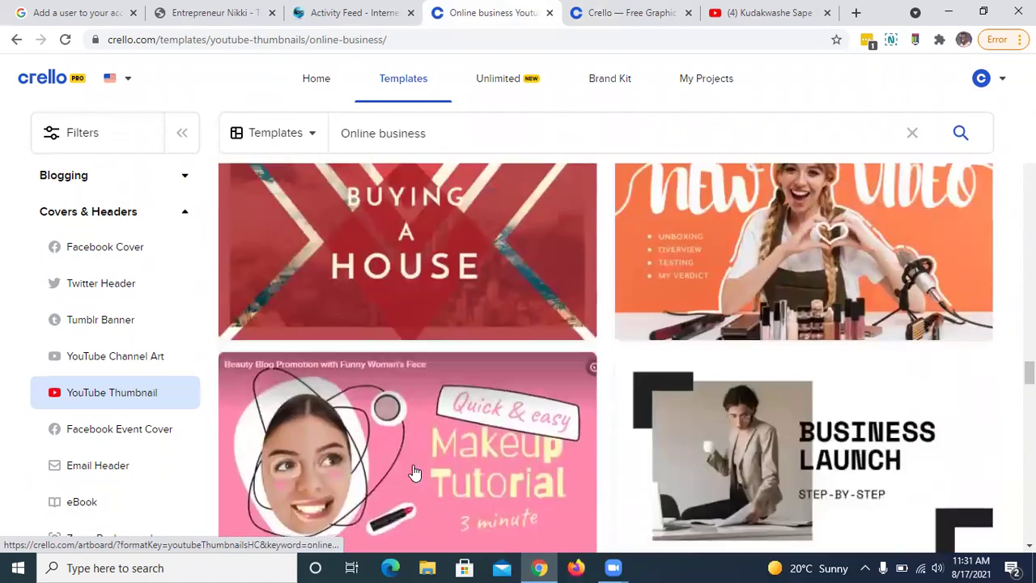
{"action": "scroll", "coordinate": [412, 474], "scroll_direction": "down", "scroll_amount": 5}
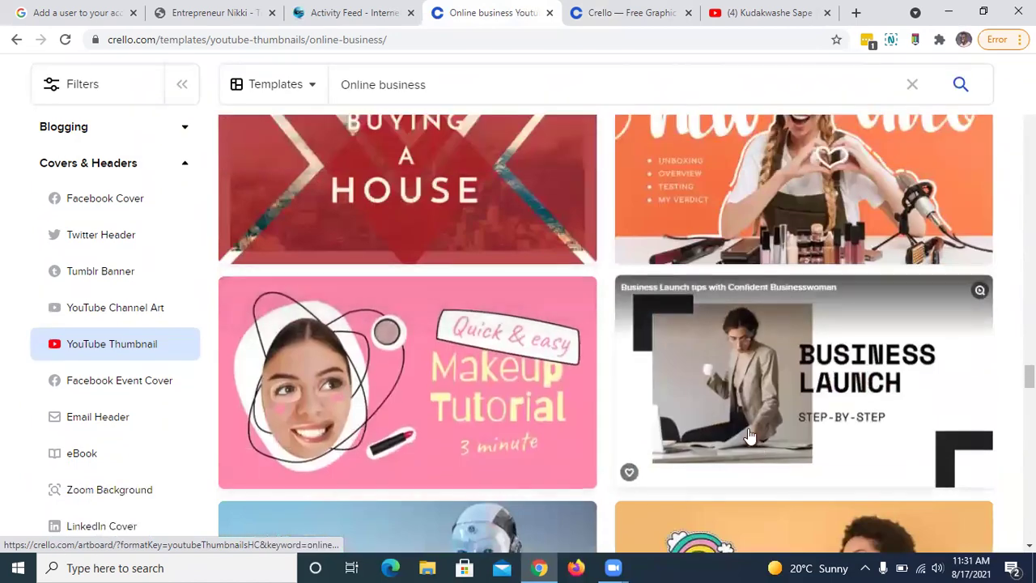
{"action": "left_click", "coordinate": [746, 381]}
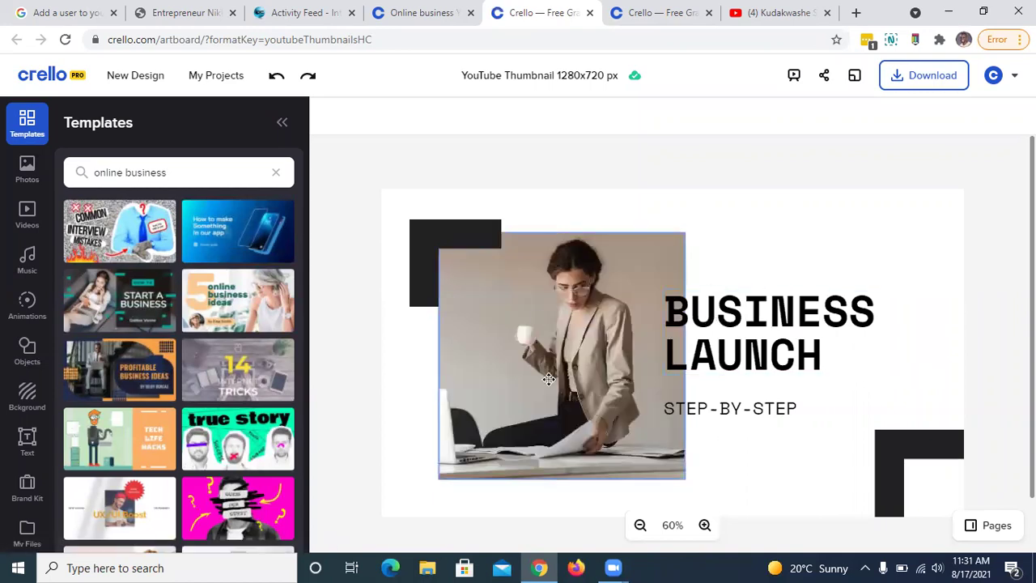
- Move the BUSINESS LAUNCH heading and the STEP-BY-STEP subtitle to the right, clear of the photo and aligned with each other
{"action": "left_click_drag", "start_coordinate": [695, 317], "coordinate": [731, 314]}
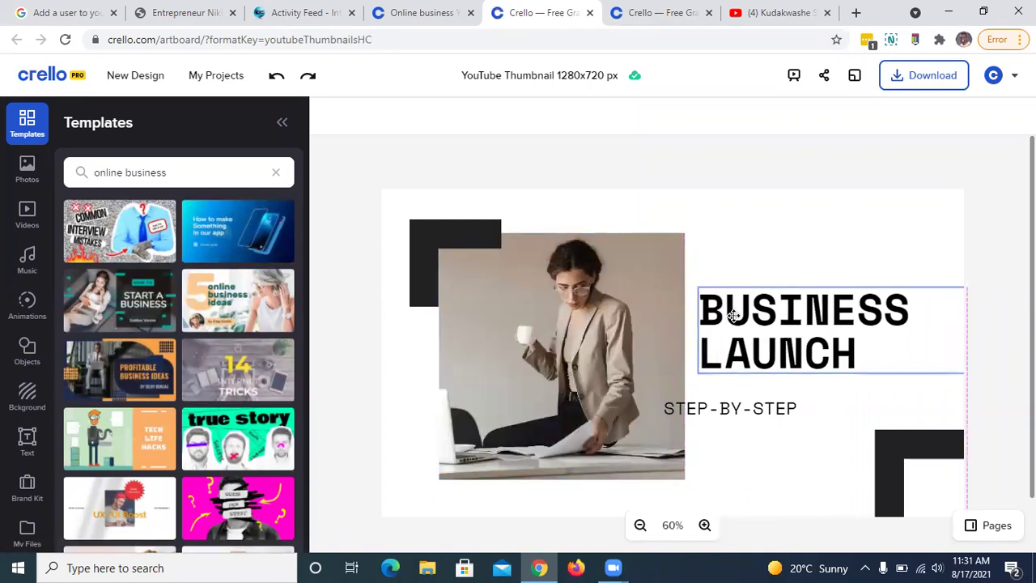
{"action": "left_click_drag", "start_coordinate": [726, 405], "coordinate": [761, 399]}
- Clear the text of the BUSINESS LAUNCH heading, keeping its text box open for editing
{"action": "left_click", "coordinate": [760, 338]}
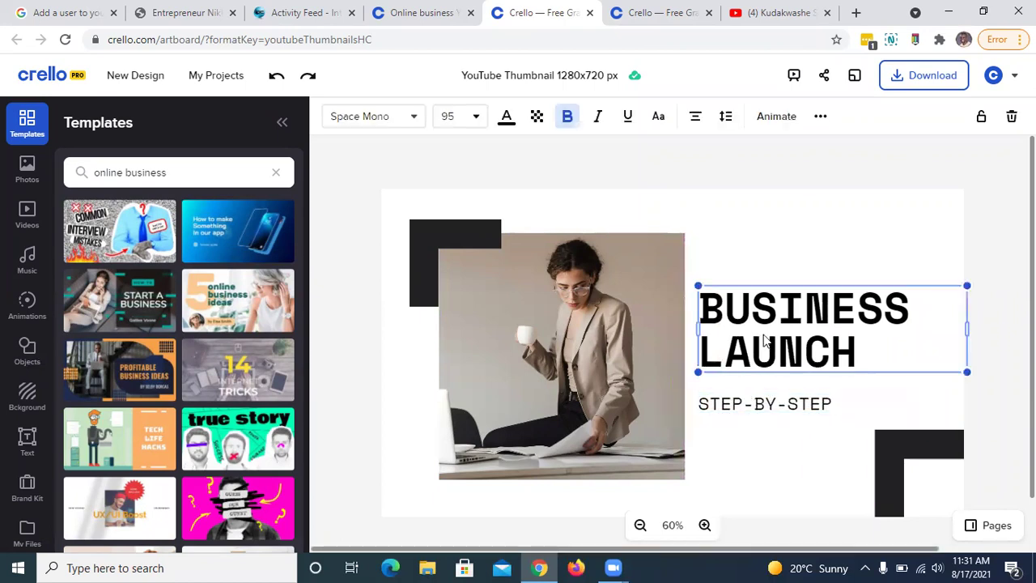
{"action": "left_click_drag", "start_coordinate": [862, 348], "coordinate": [705, 298]}
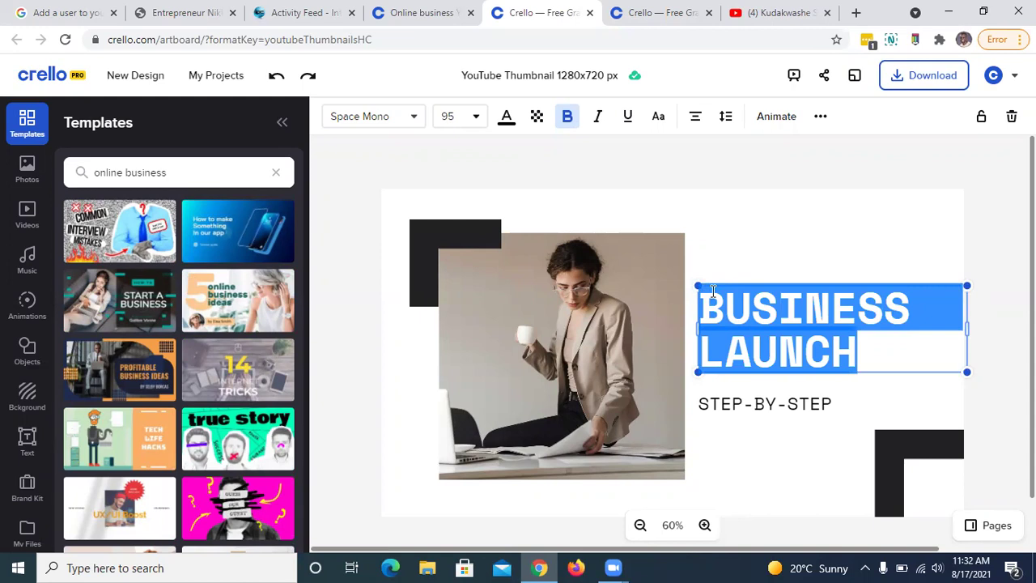
{"action": "key", "text": "BackSpace"}
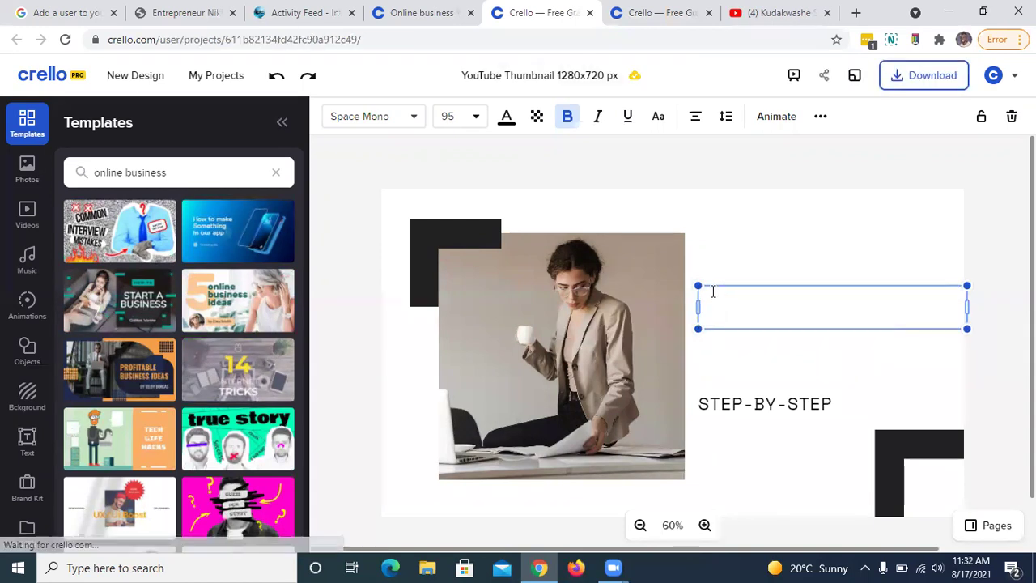